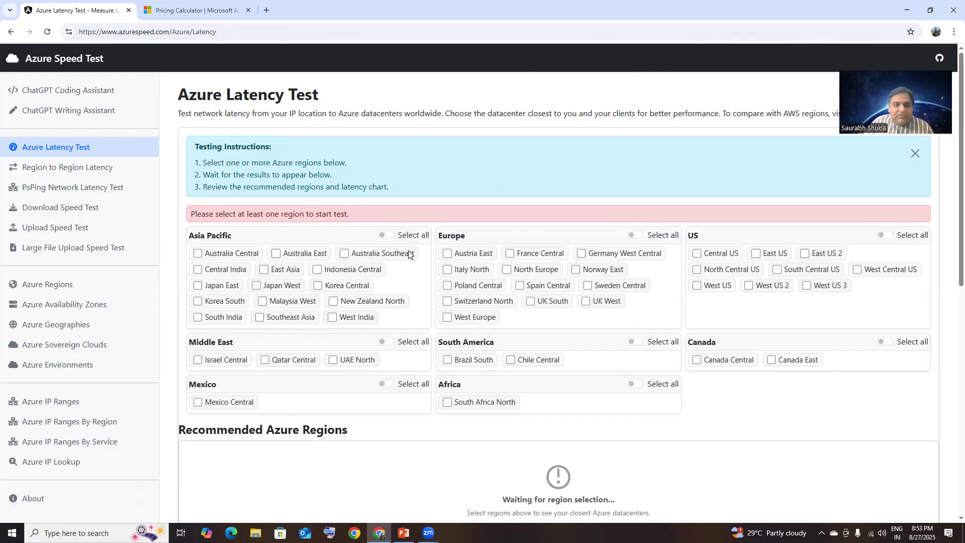
- Run the latency test for all Asia Pacific regions and review the recommended regions and the latency chart
{"action": "left_click", "coordinate": [390, 237]}
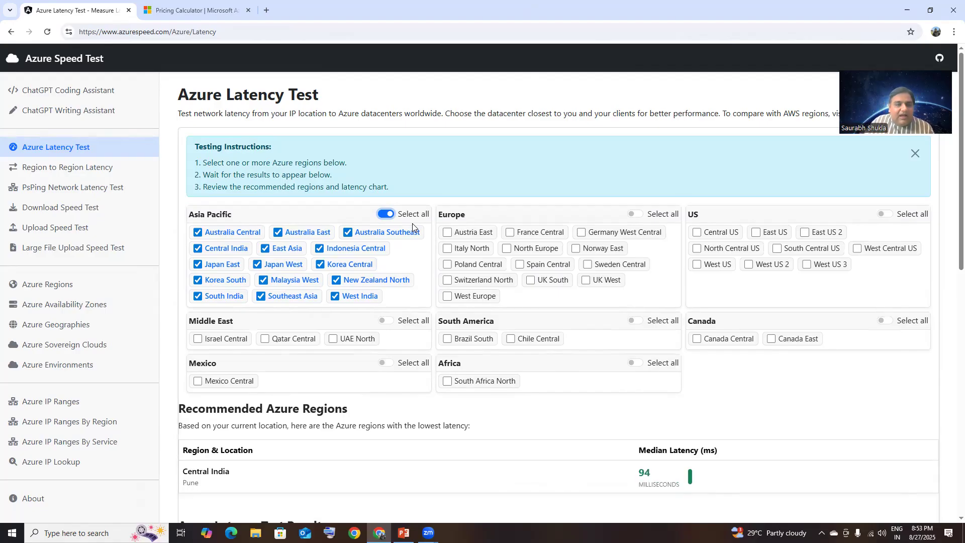
{"action": "scroll", "coordinate": [386, 241], "scroll_direction": "down", "scroll_amount": 3}
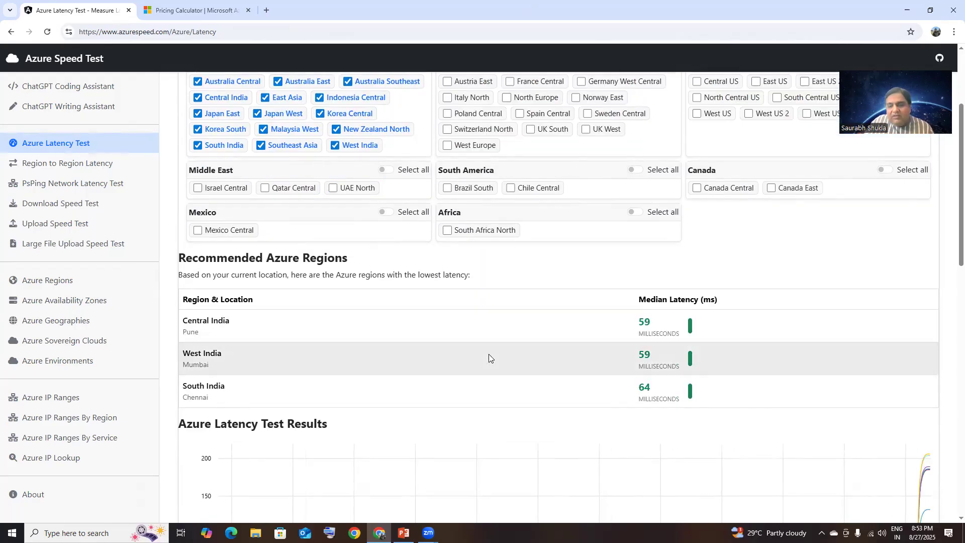
{"action": "scroll", "coordinate": [251, 229], "scroll_direction": "up", "scroll_amount": 3}
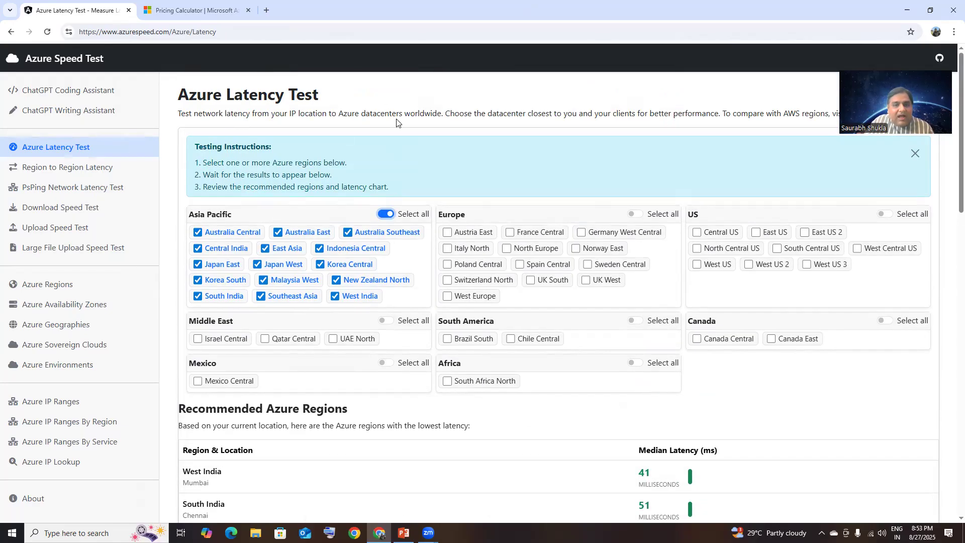
{"action": "scroll", "coordinate": [299, 126], "scroll_direction": "down", "scroll_amount": 6}
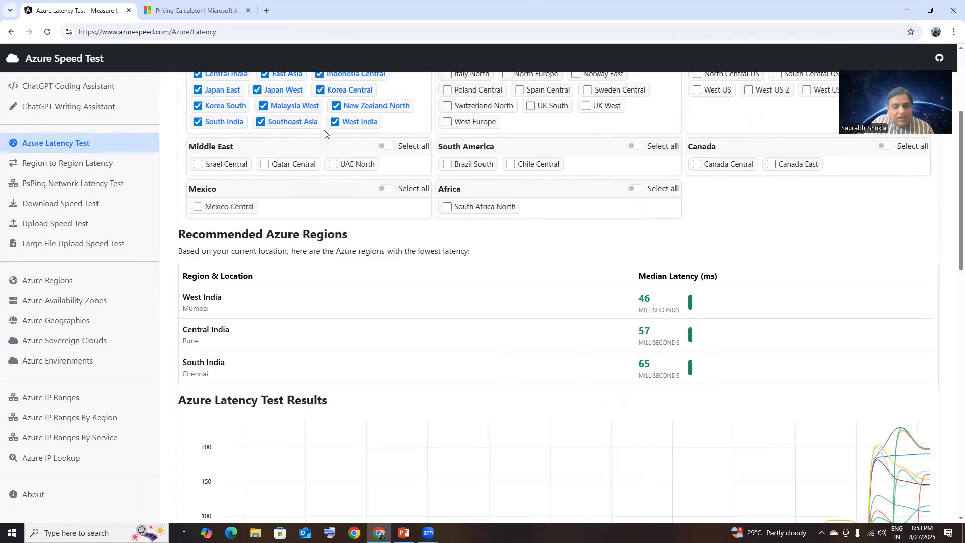
{"action": "scroll", "coordinate": [292, 131], "scroll_direction": "up", "scroll_amount": 2}
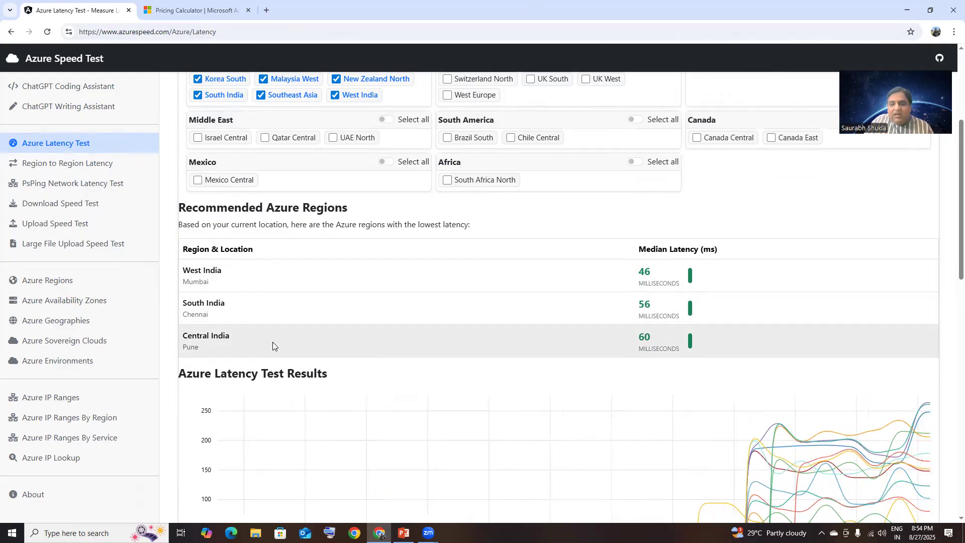
{"action": "scroll", "coordinate": [272, 342], "scroll_direction": "up", "scroll_amount": 4}
{"action": "scroll", "coordinate": [272, 342], "scroll_direction": "down", "scroll_amount": 7}
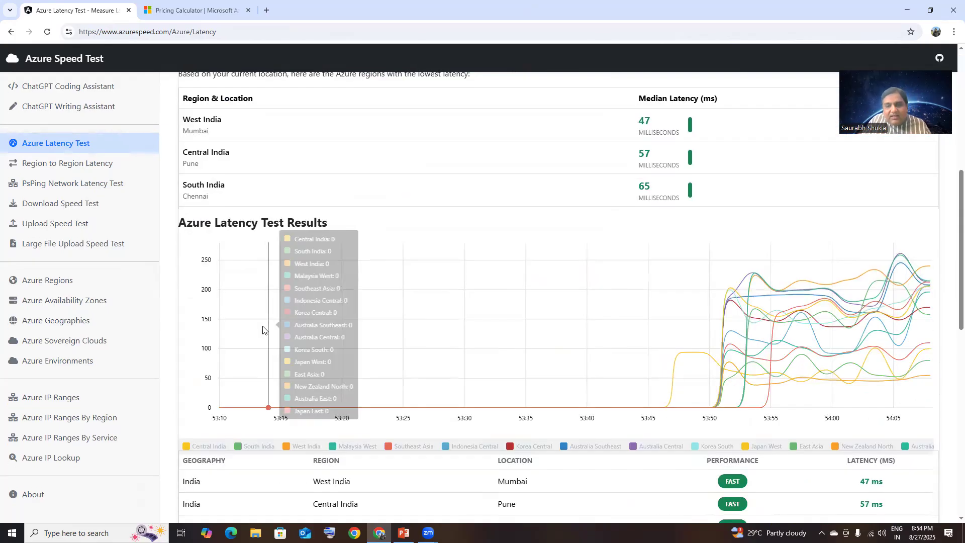
{"action": "scroll", "coordinate": [549, 302], "scroll_direction": "up", "scroll_amount": 3}
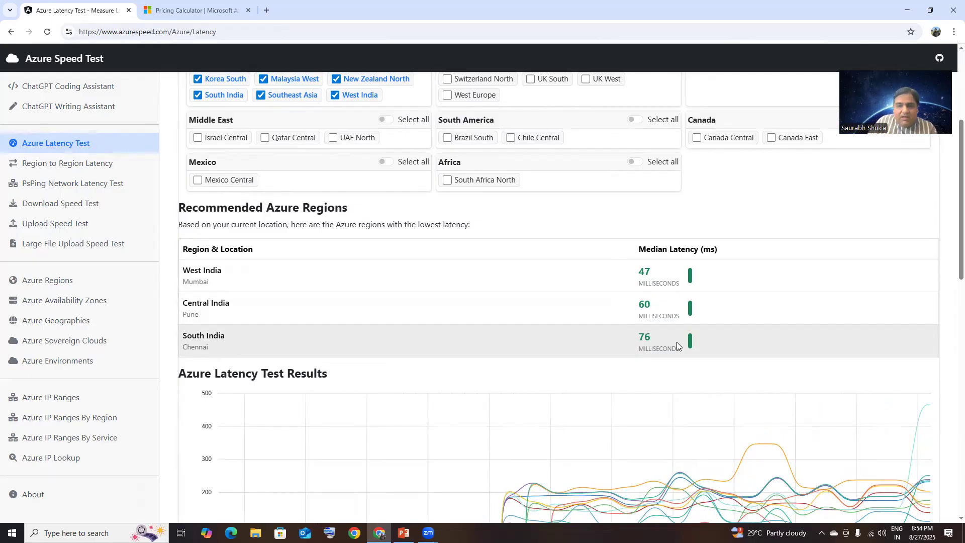
- Replace the Asia Pacific selection with all Europe regions and review their recommended regions by latency
{"action": "scroll", "coordinate": [676, 342], "scroll_direction": "up", "scroll_amount": 4}
{"action": "left_click", "coordinate": [387, 215]}
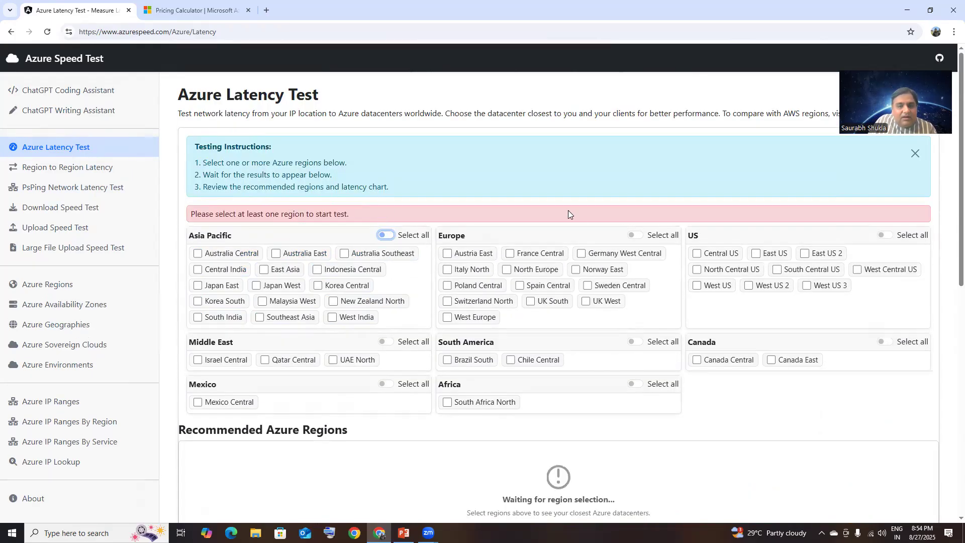
{"action": "left_click", "coordinate": [637, 235]}
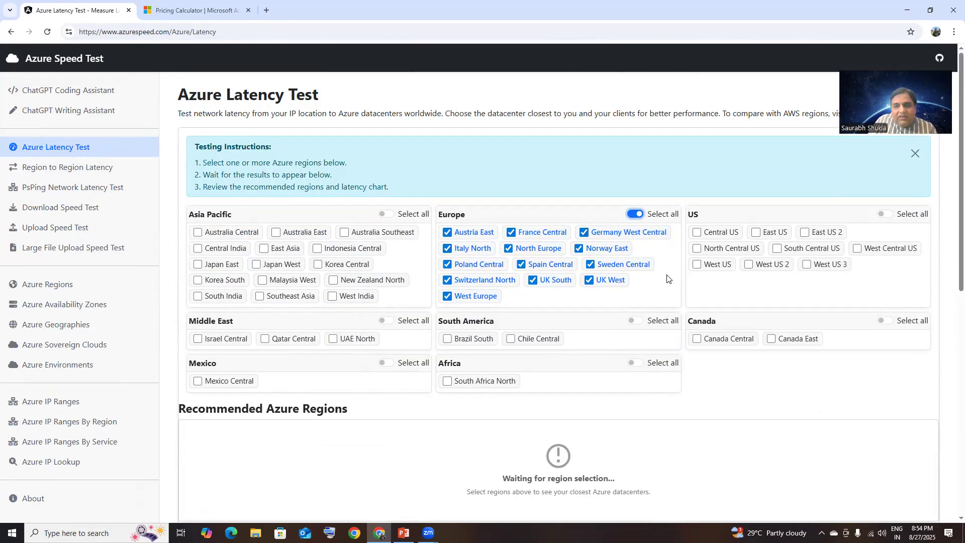
{"action": "scroll", "coordinate": [668, 279], "scroll_direction": "down", "scroll_amount": 2}
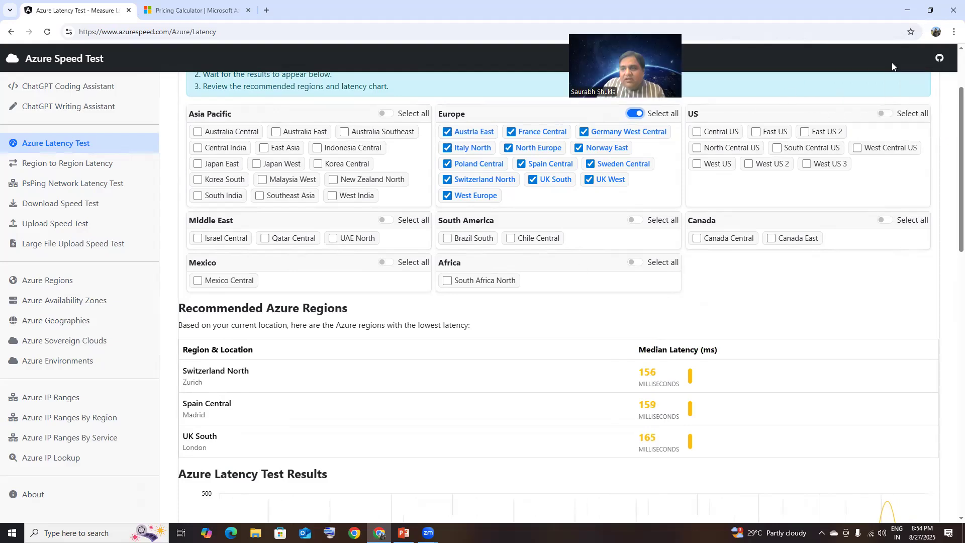
- Test the latency of all US regions in place of the Europe regions
{"action": "left_click", "coordinate": [887, 113]}
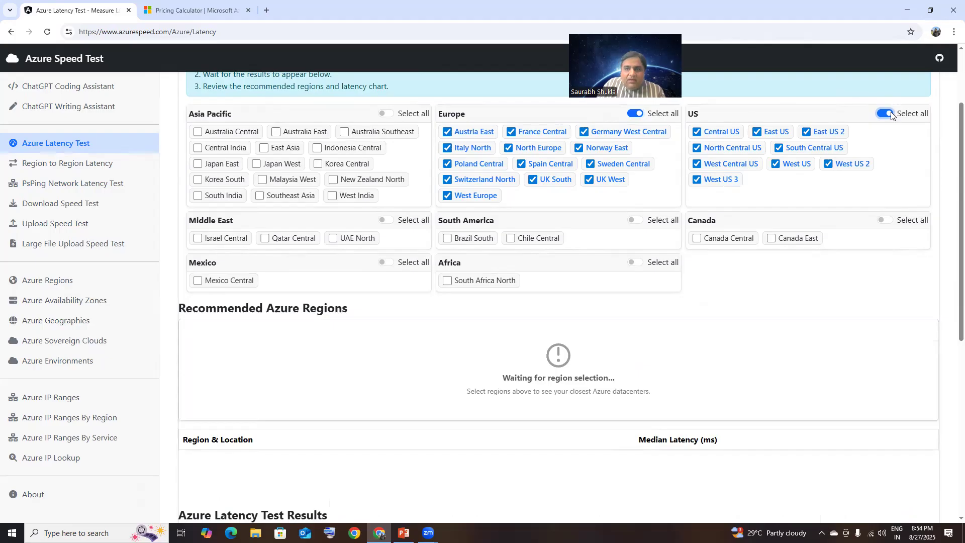
{"action": "left_click", "coordinate": [632, 114]}
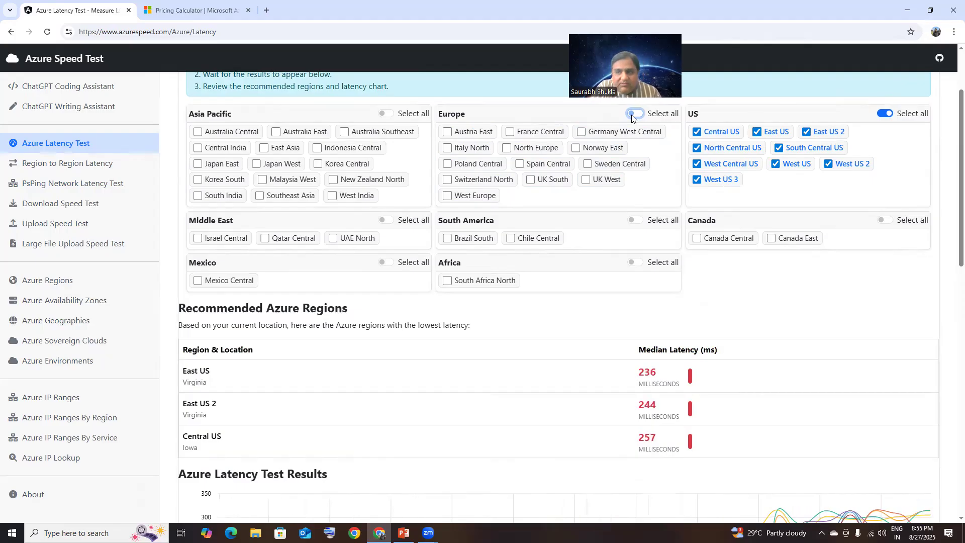
- Clear the US regions, select all Asia Pacific regions again and review the recommended regions
{"action": "left_click", "coordinate": [886, 114]}
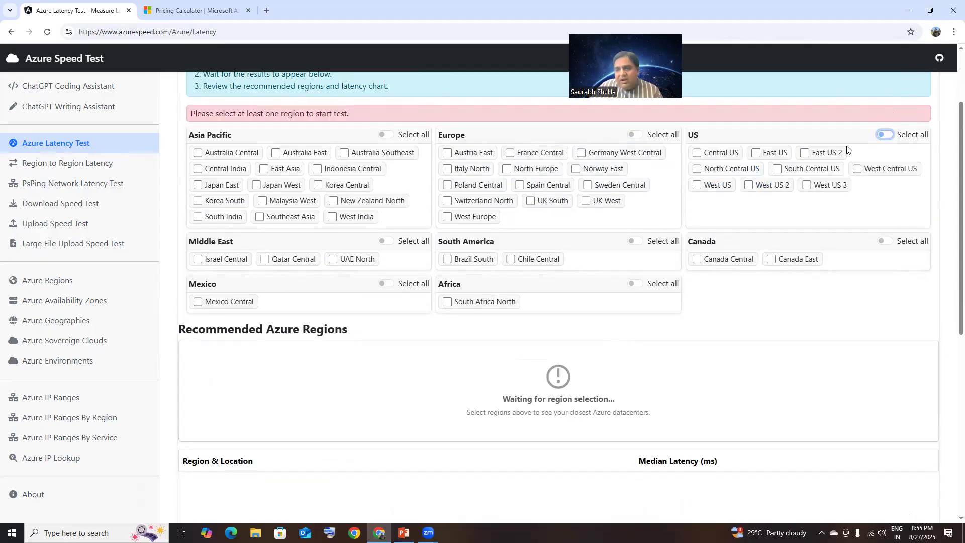
{"action": "left_click", "coordinate": [385, 134]}
{"action": "scroll", "coordinate": [411, 215], "scroll_direction": "down", "scroll_amount": 1}
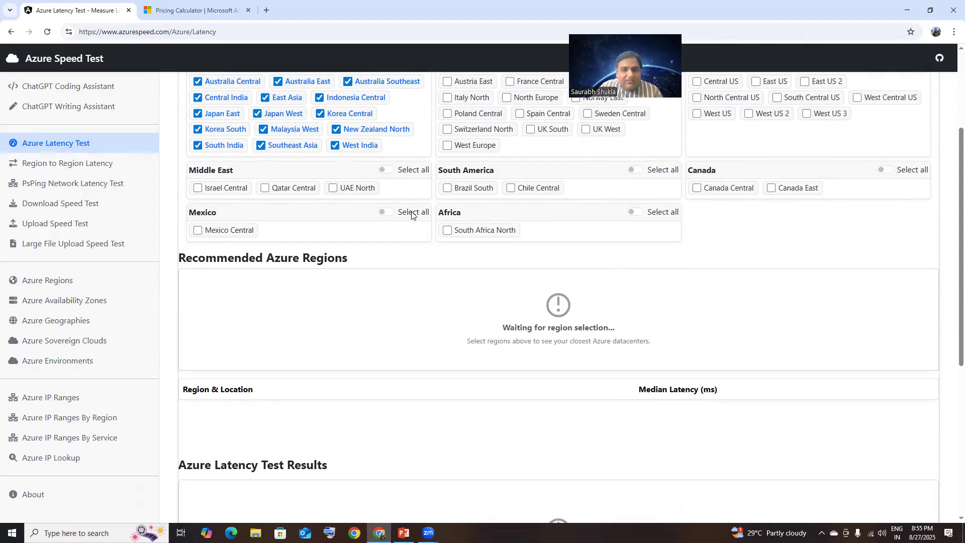
{"action": "scroll", "coordinate": [411, 215], "scroll_direction": "up", "scroll_amount": 2}
{"action": "scroll", "coordinate": [411, 215], "scroll_direction": "down", "scroll_amount": 2}
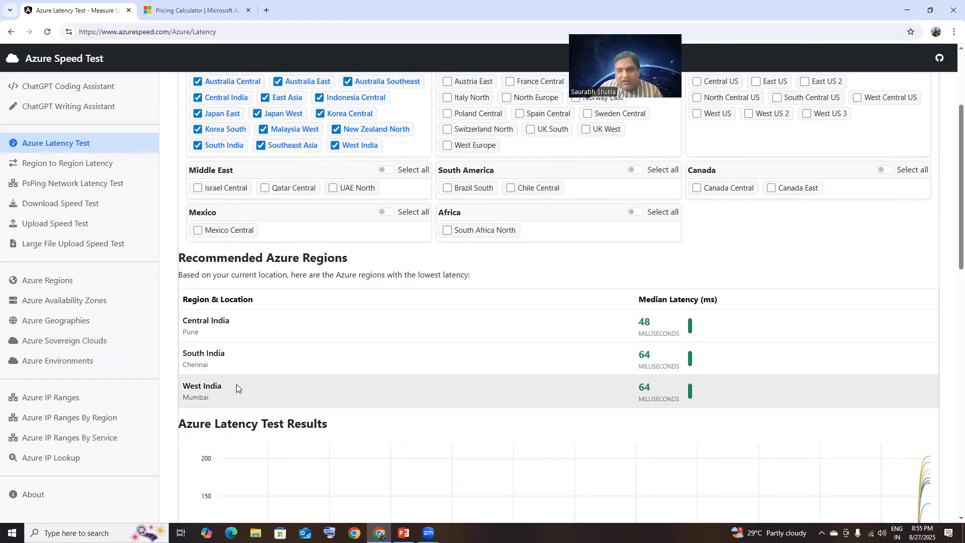
{"action": "scroll", "coordinate": [236, 384], "scroll_direction": "up", "scroll_amount": 3}
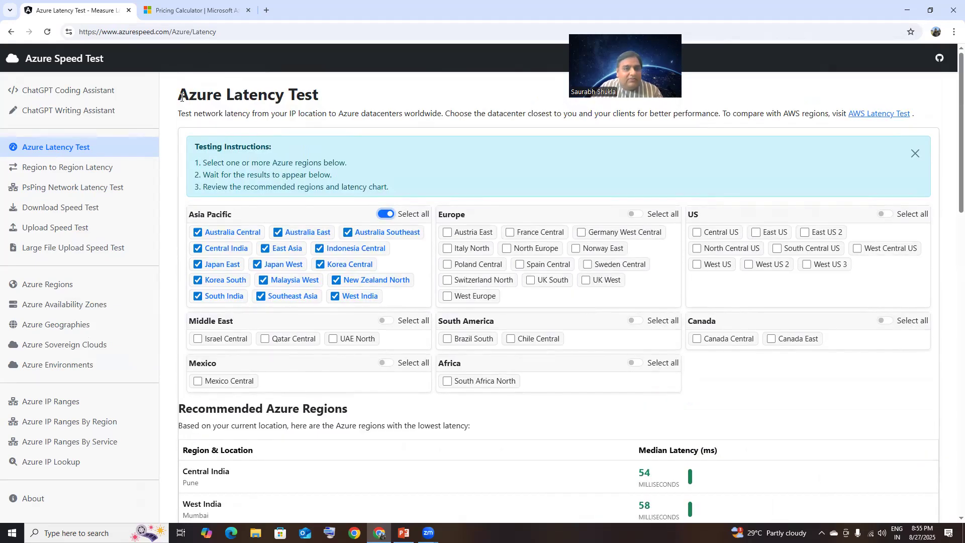
{"action": "left_click_drag", "start_coordinate": [177, 96], "coordinate": [332, 93]}
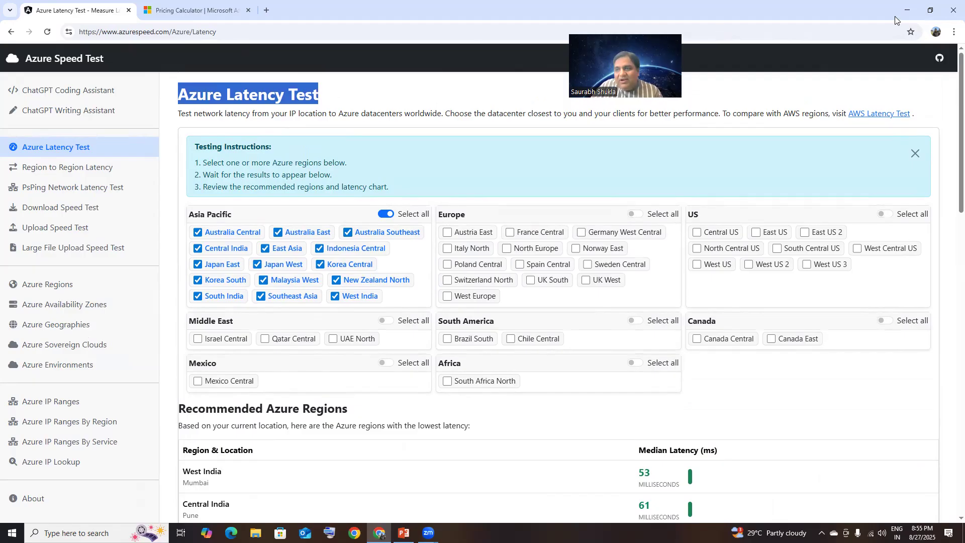
{"action": "left_click", "coordinate": [125, 129]}
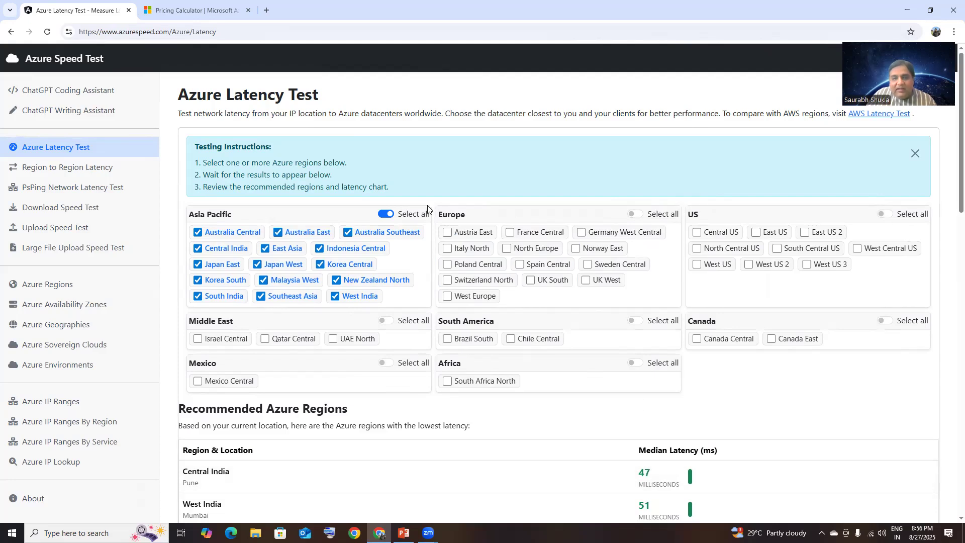
- Change the latency test from Asia Pacific to all US regions and check their median latencies
{"action": "left_click", "coordinate": [390, 215]}
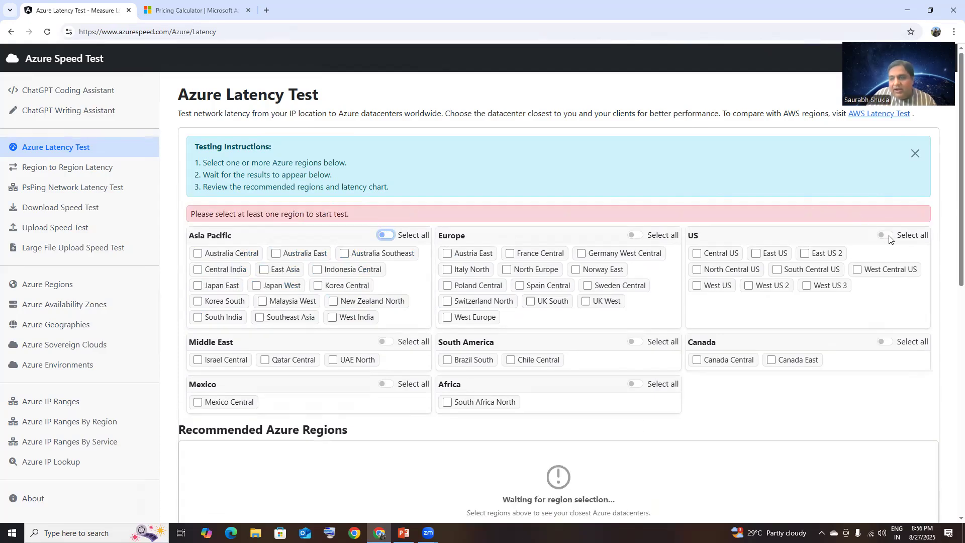
{"action": "left_click", "coordinate": [886, 214]}
{"action": "scroll", "coordinate": [741, 409], "scroll_direction": "down", "scroll_amount": 3}
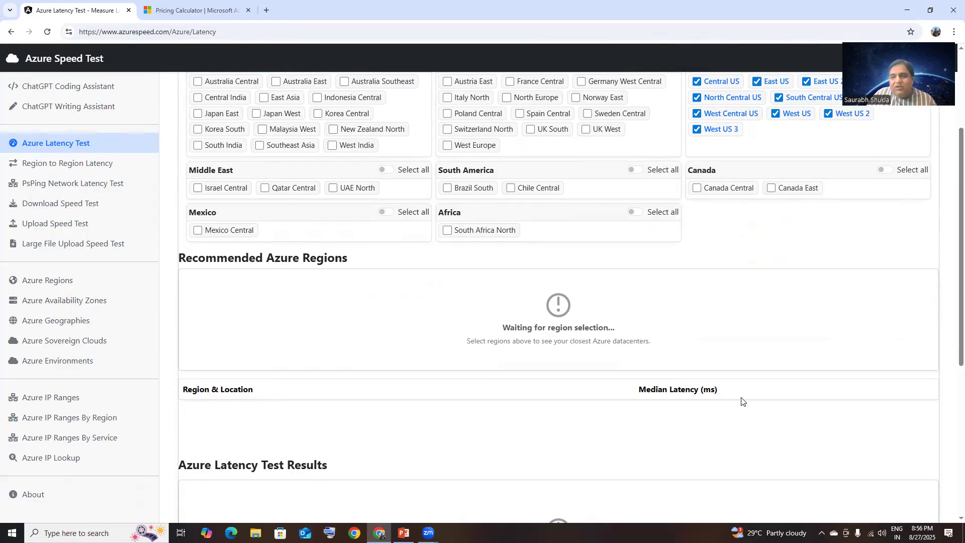
{"action": "scroll", "coordinate": [739, 399], "scroll_direction": "up", "scroll_amount": 1}
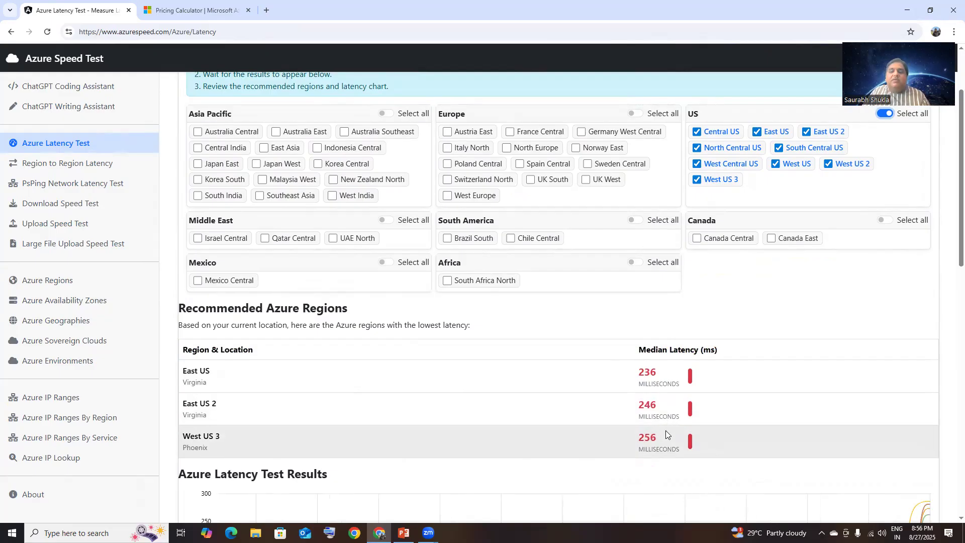
{"action": "scroll", "coordinate": [669, 385], "scroll_direction": "up", "scroll_amount": 2}
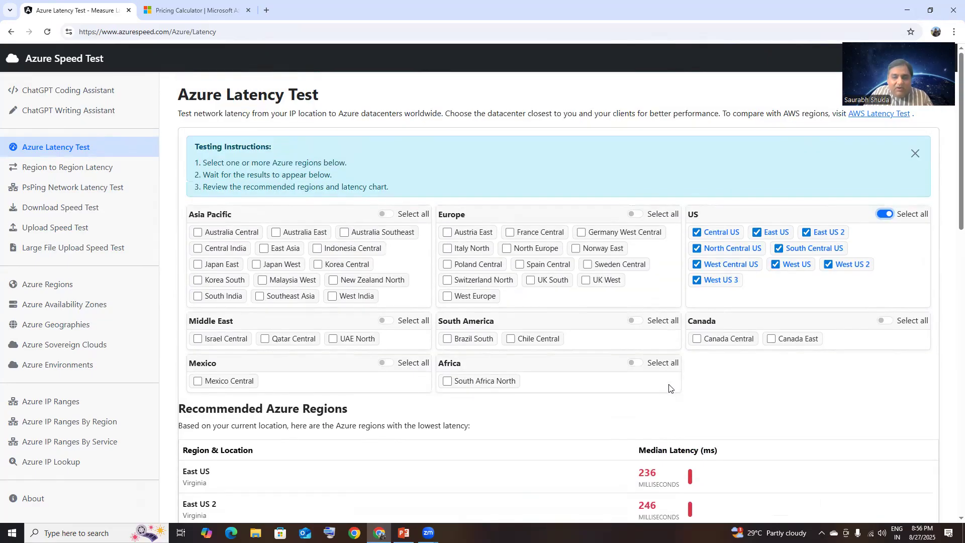
- Change the latency test from the US regions to all Asia Pacific regions and check their median latencies
{"action": "left_click", "coordinate": [885, 213]}
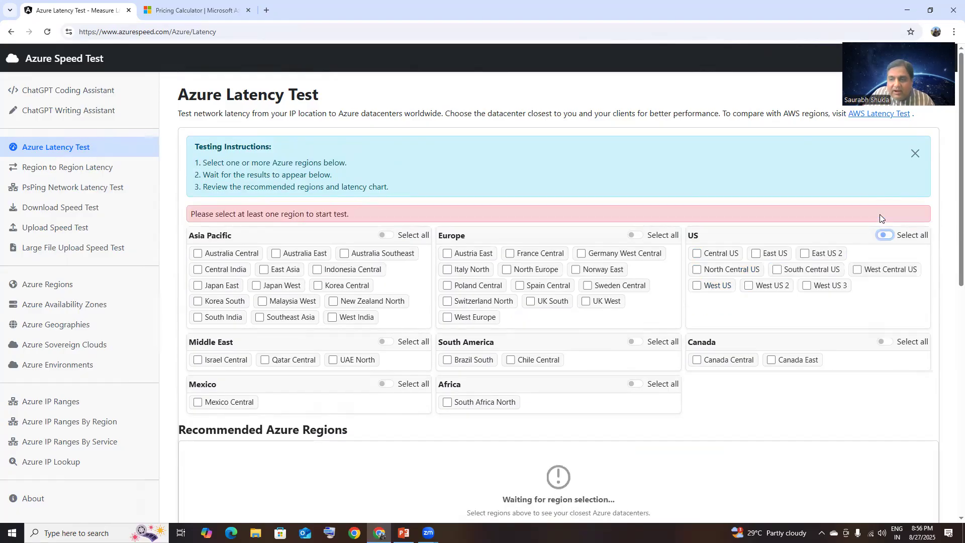
{"action": "left_click", "coordinate": [385, 235]}
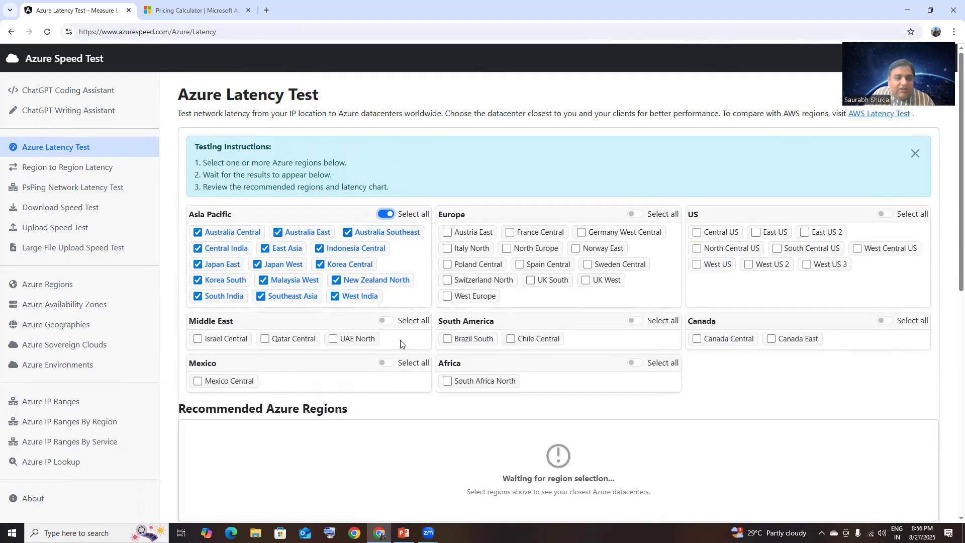
{"action": "scroll", "coordinate": [401, 345], "scroll_direction": "down", "scroll_amount": 3}
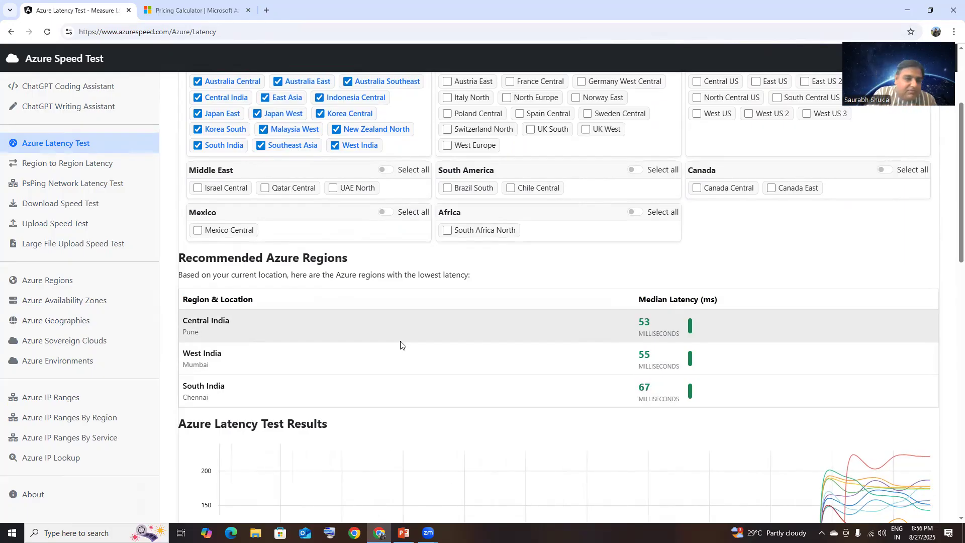
{"action": "scroll", "coordinate": [387, 317], "scroll_direction": "up", "scroll_amount": 3}
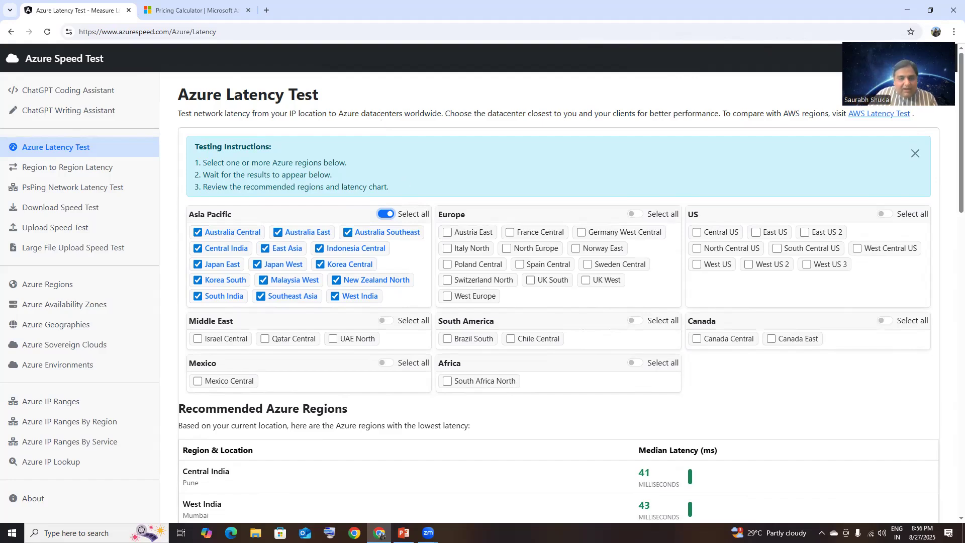
- Switch to the Azure Cloud presentation in PowerPoint and present the vCPU slide full screen
{"action": "left_click", "coordinate": [403, 532]}
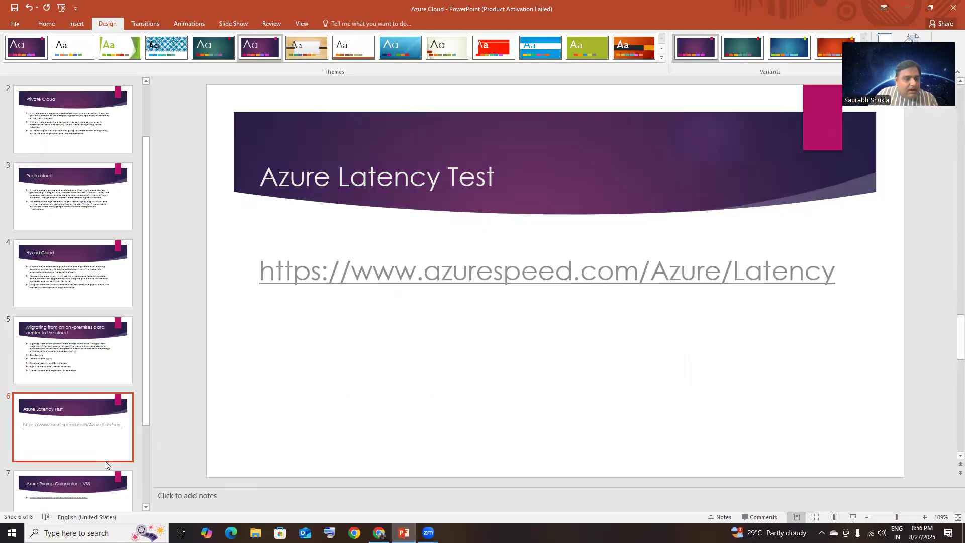
{"action": "scroll", "coordinate": [75, 459], "scroll_direction": "down", "scroll_amount": 3}
{"action": "left_click", "coordinate": [65, 458]}
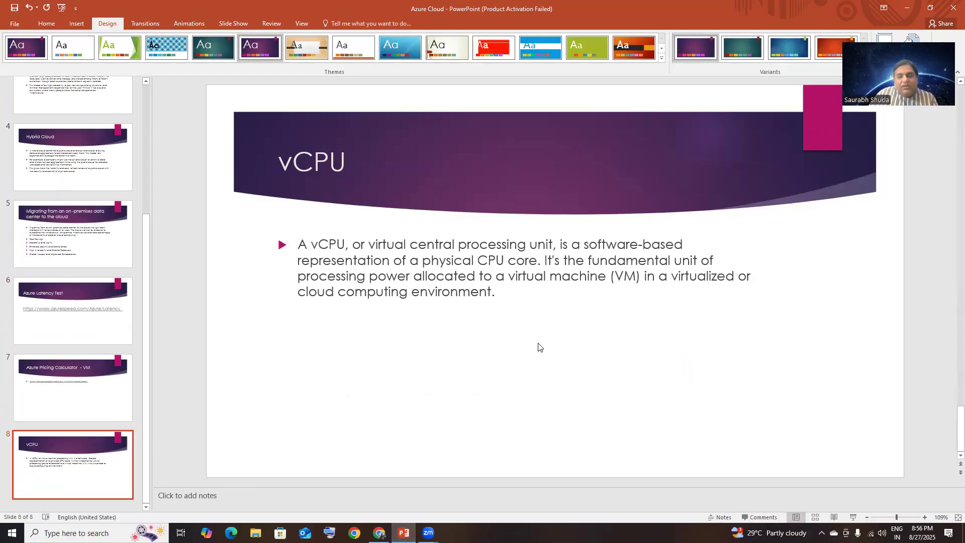
{"action": "left_click", "coordinate": [853, 517]}
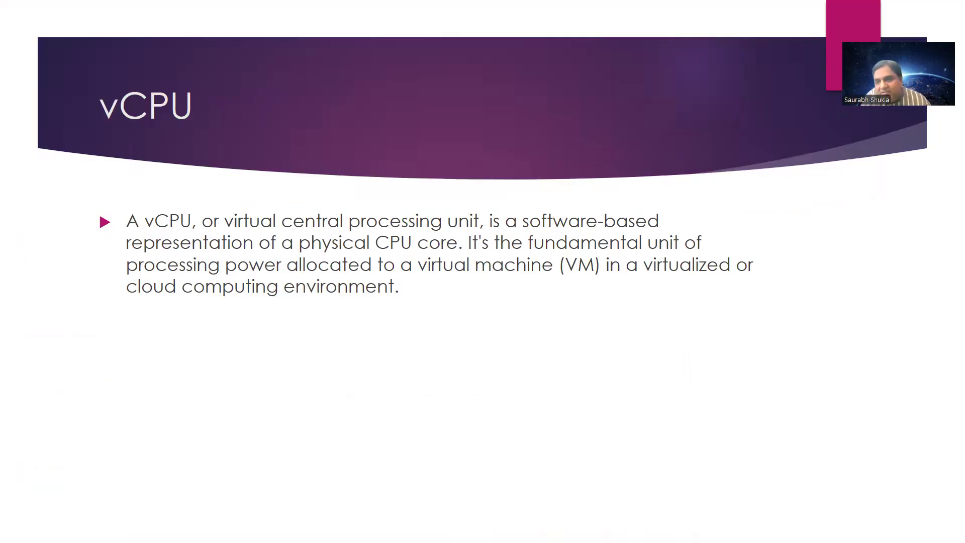
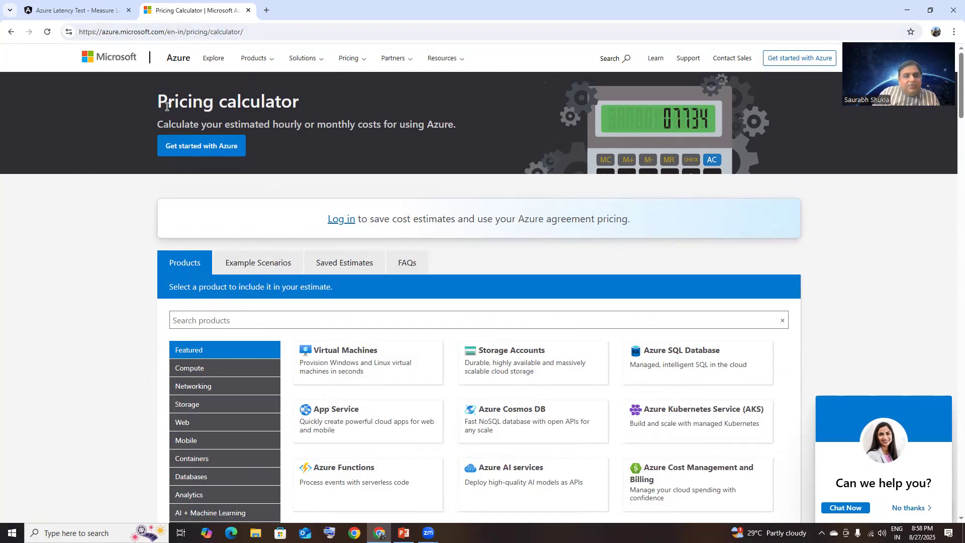
- Add Virtual Machines from the featured products to the Azure pricing estimate and go to its configuration
{"action": "scroll", "coordinate": [362, 113], "scroll_direction": "down", "scroll_amount": 2}
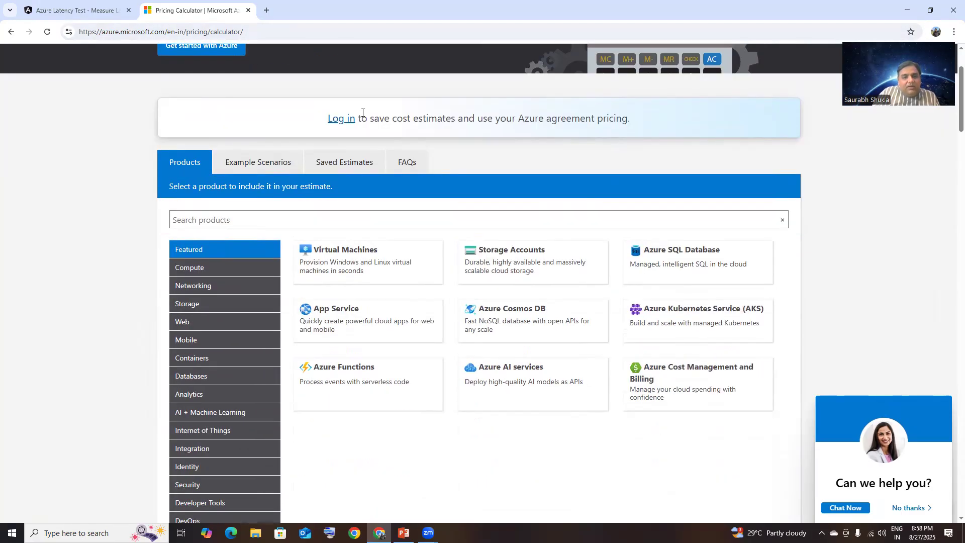
{"action": "scroll", "coordinate": [355, 113], "scroll_direction": "down", "scroll_amount": 3}
{"action": "left_click", "coordinate": [347, 109]}
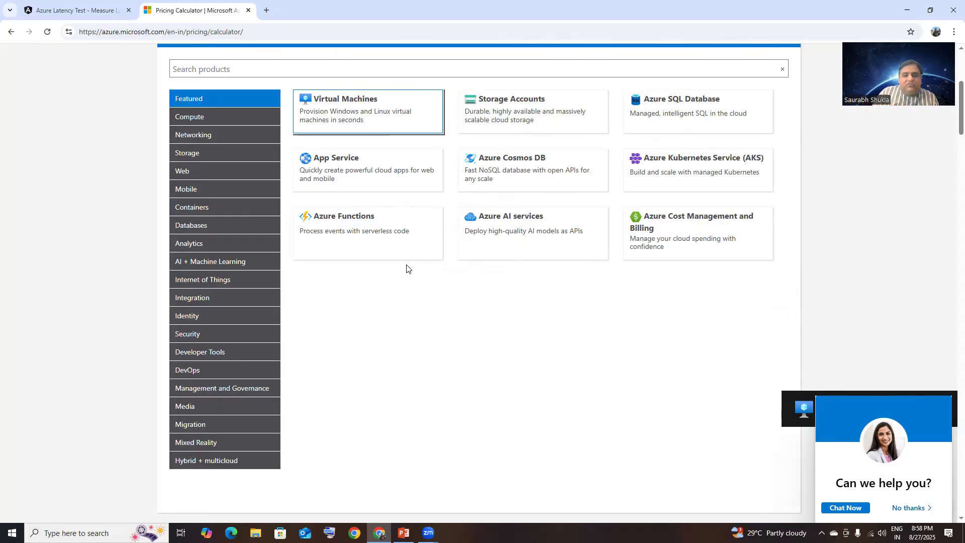
{"action": "scroll", "coordinate": [407, 265], "scroll_direction": "down", "scroll_amount": 8}
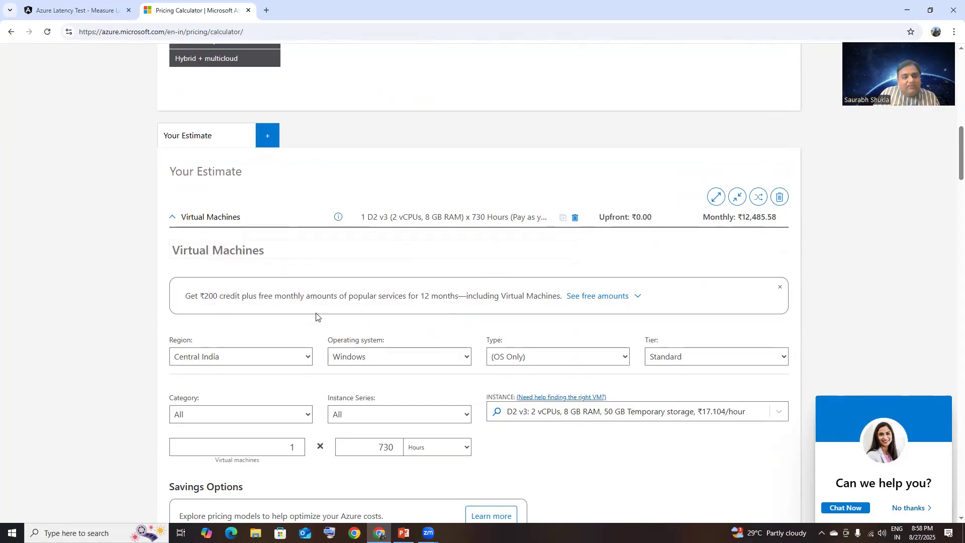
- Look at the region choices for the Virtual Machines estimate, keeping Central India
{"action": "scroll", "coordinate": [307, 360], "scroll_direction": "down", "scroll_amount": 1}
{"action": "scroll", "coordinate": [308, 360], "scroll_direction": "up", "scroll_amount": 1}
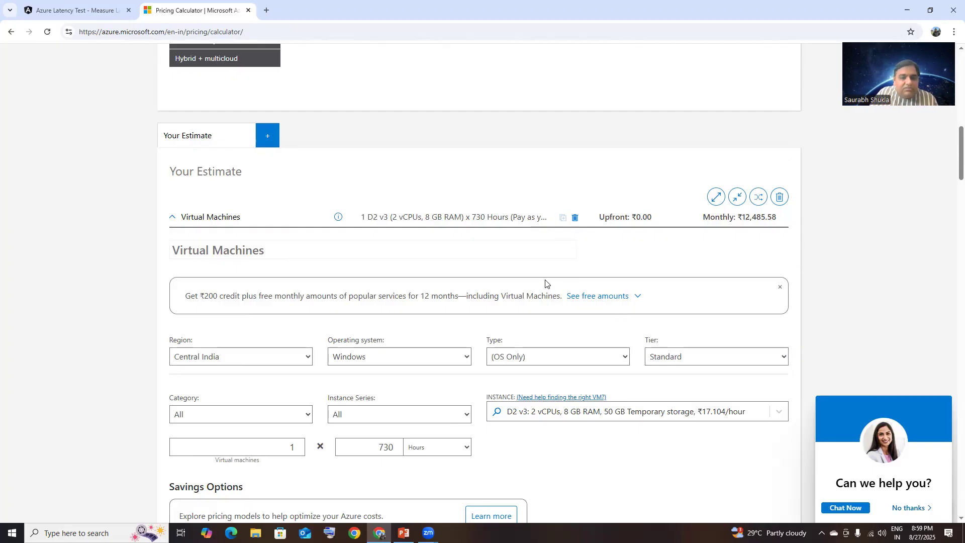
{"action": "left_click", "coordinate": [306, 360]}
{"action": "left_click", "coordinate": [306, 359]}
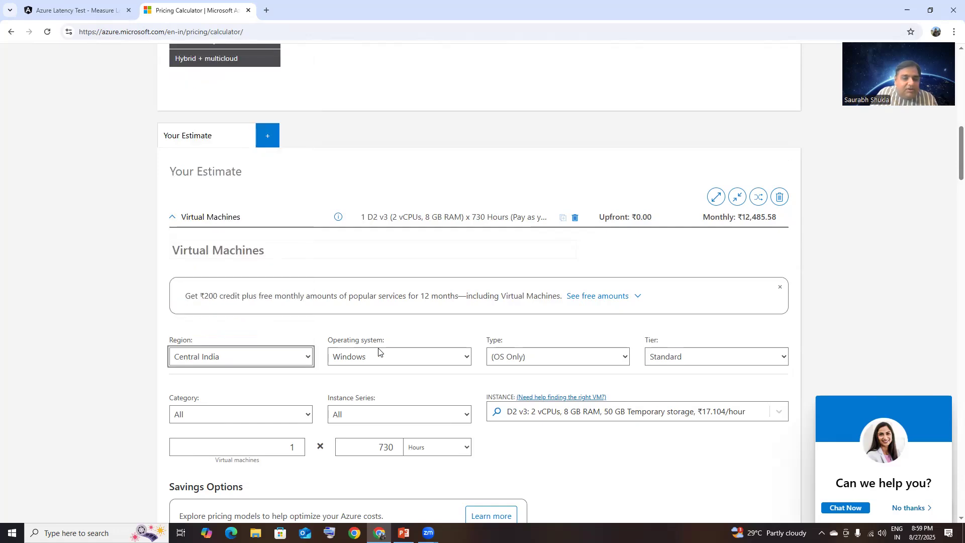
- Try South India as the first virtual machine's region to compare its price, and settle on West India
{"action": "left_click", "coordinate": [306, 358]}
{"action": "scroll", "coordinate": [299, 321], "scroll_direction": "down", "scroll_amount": 3}
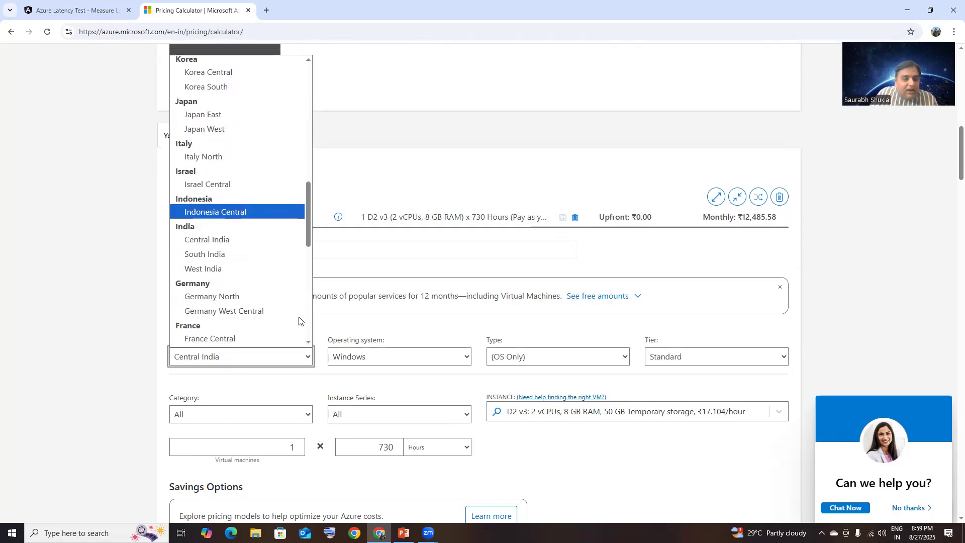
{"action": "left_click", "coordinate": [259, 254]}
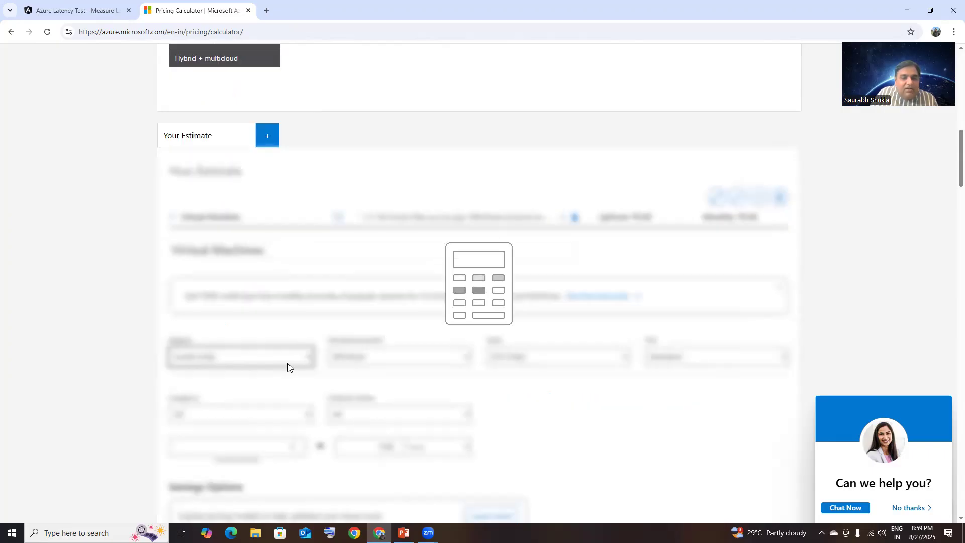
{"action": "left_click", "coordinate": [302, 360]}
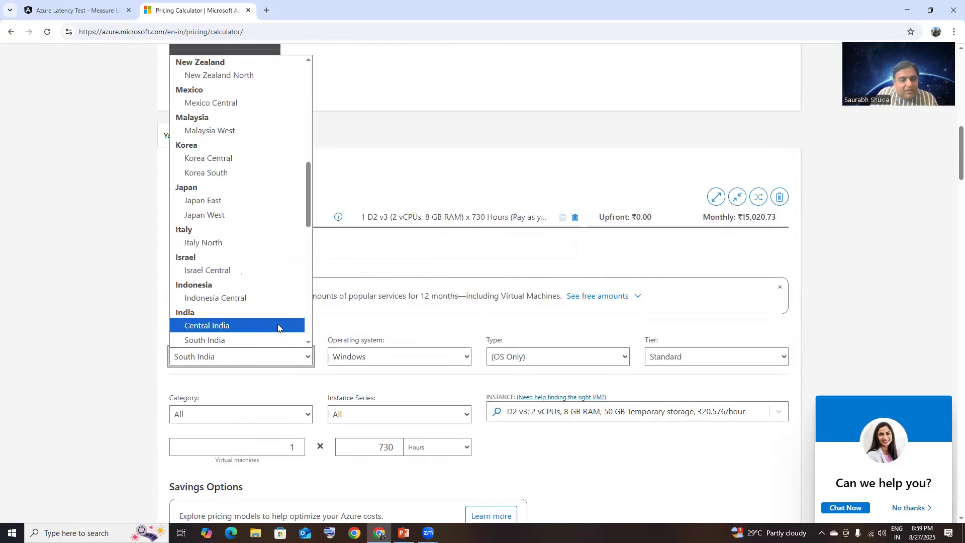
{"action": "scroll", "coordinate": [261, 261], "scroll_direction": "down", "scroll_amount": 4}
{"action": "left_click", "coordinate": [240, 147]}
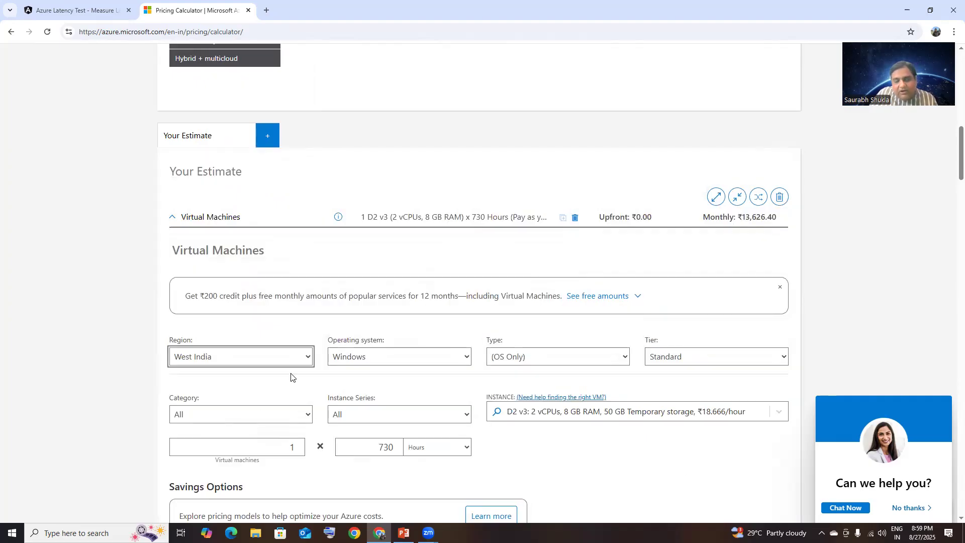
- Look at the operating system and tier choices for the West India virtual machine, keeping Windows and Standard
{"action": "left_click", "coordinate": [426, 361]}
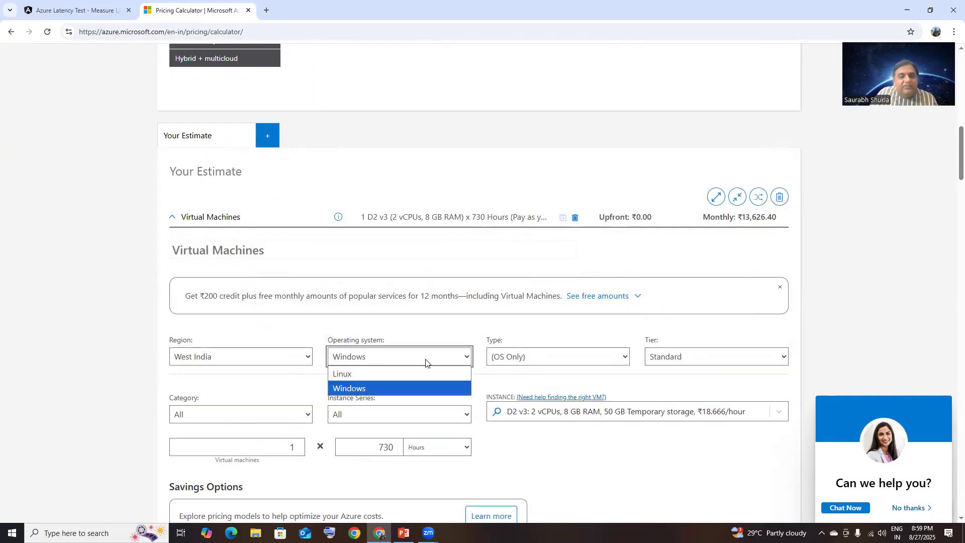
{"action": "left_click", "coordinate": [419, 388]}
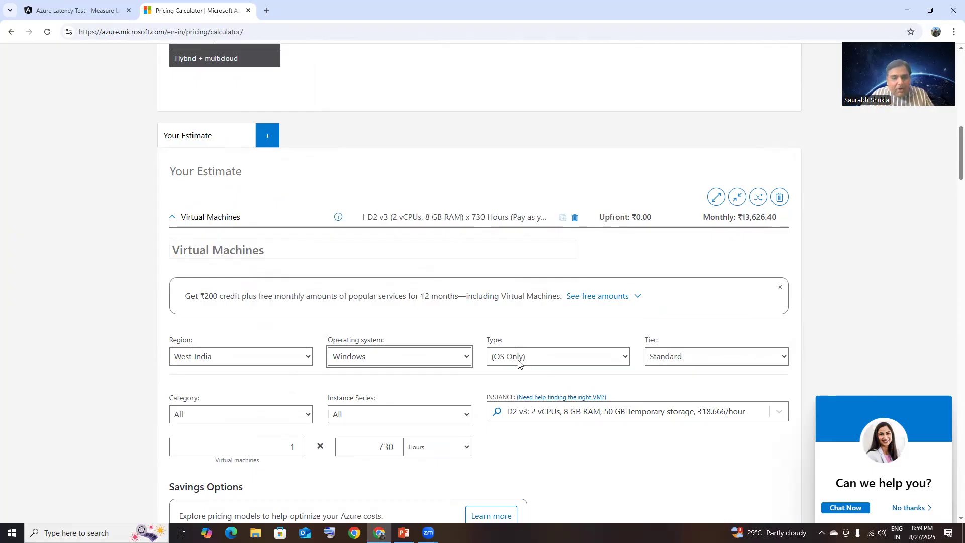
{"action": "left_click", "coordinate": [782, 358]}
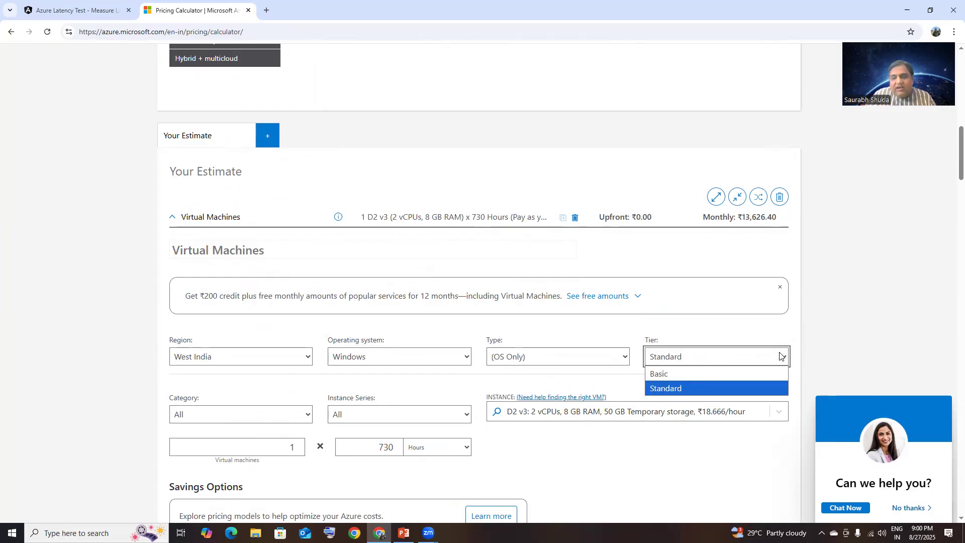
{"action": "left_click", "coordinate": [780, 356]}
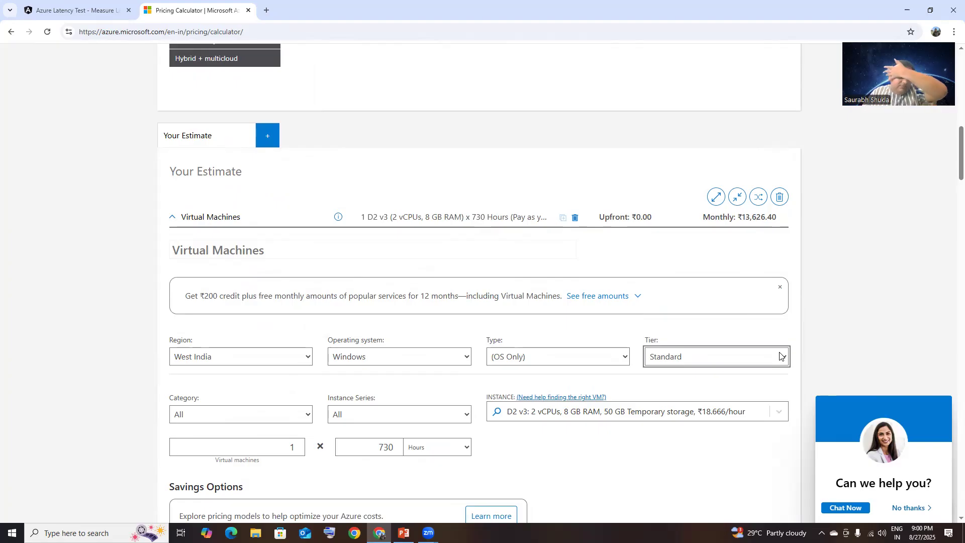
- Set the West India virtual machine's usage to 1 hour
{"action": "scroll", "coordinate": [774, 356], "scroll_direction": "down", "scroll_amount": 2}
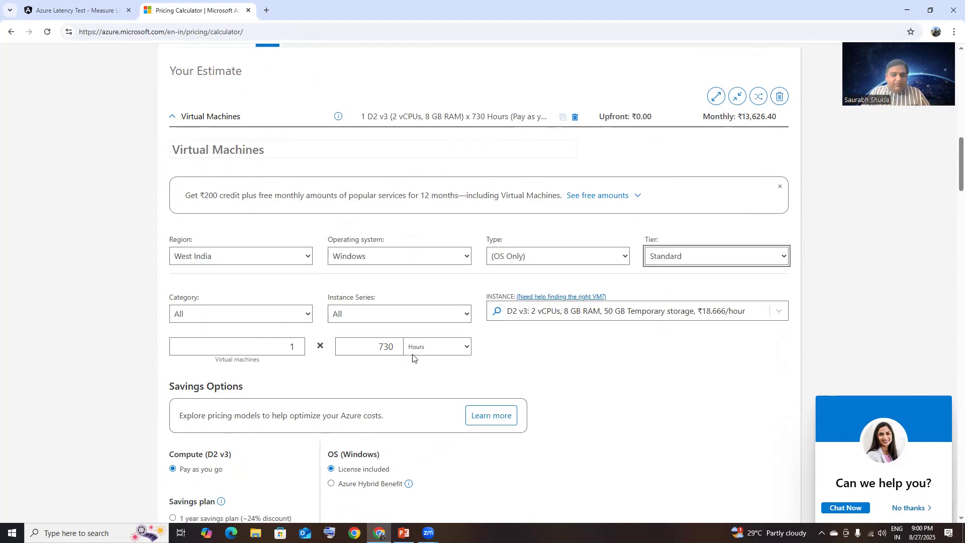
{"action": "left_click_drag", "start_coordinate": [392, 347], "coordinate": [375, 347]}
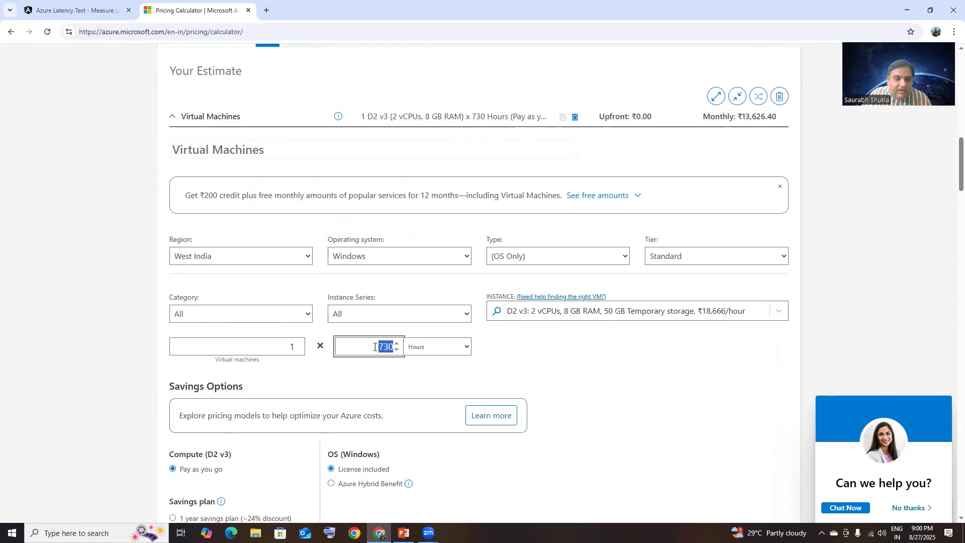
{"action": "type", "text": "1"}
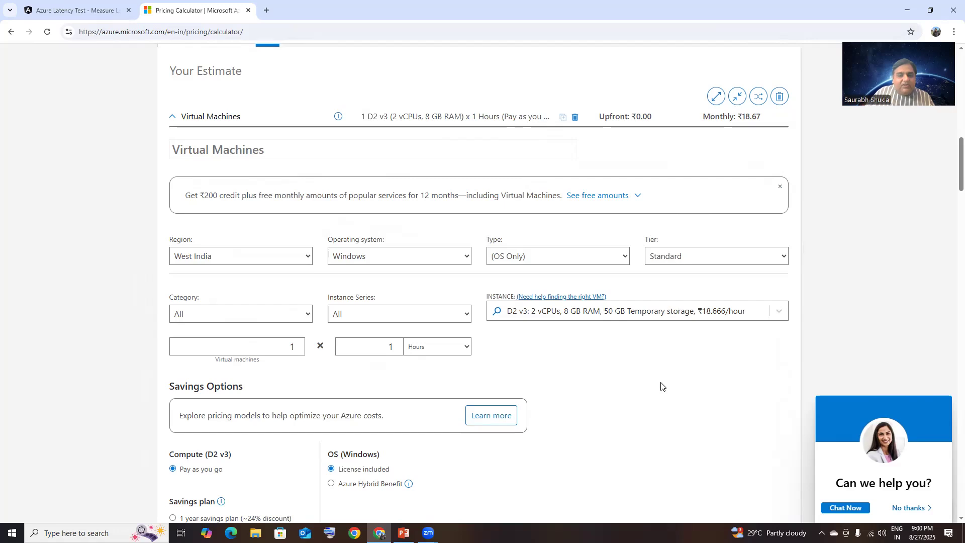
- Review the estimated costs and set the usage of the East US virtual machine at the end of the estimate to 1 hour
{"action": "scroll", "coordinate": [659, 372], "scroll_direction": "down", "scroll_amount": 15}
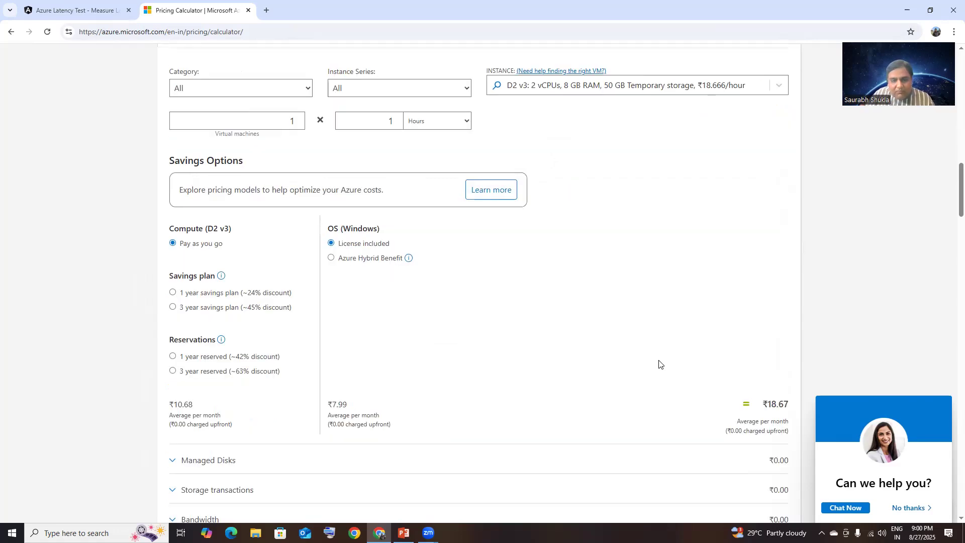
{"action": "scroll", "coordinate": [659, 363], "scroll_direction": "down", "scroll_amount": 15}
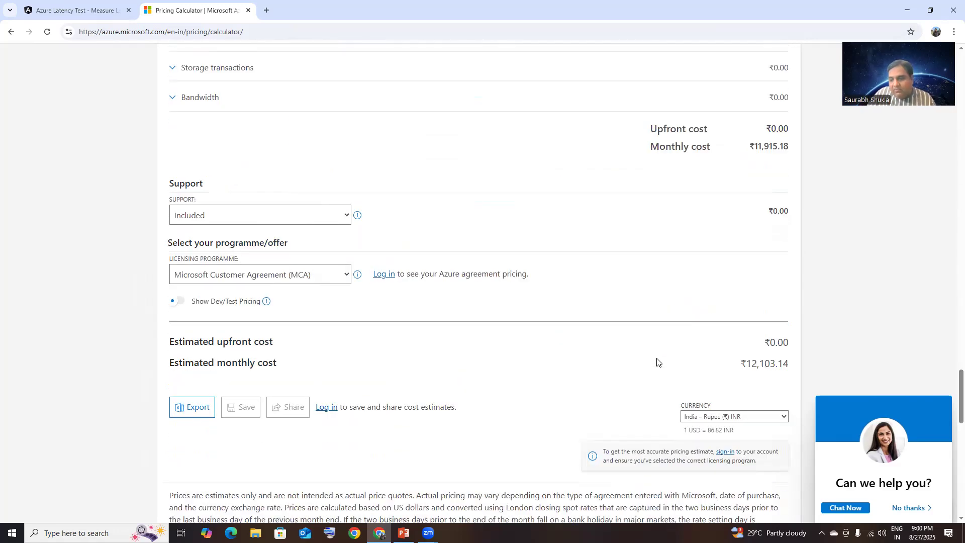
{"action": "scroll", "coordinate": [659, 363], "scroll_direction": "up", "scroll_amount": 5}
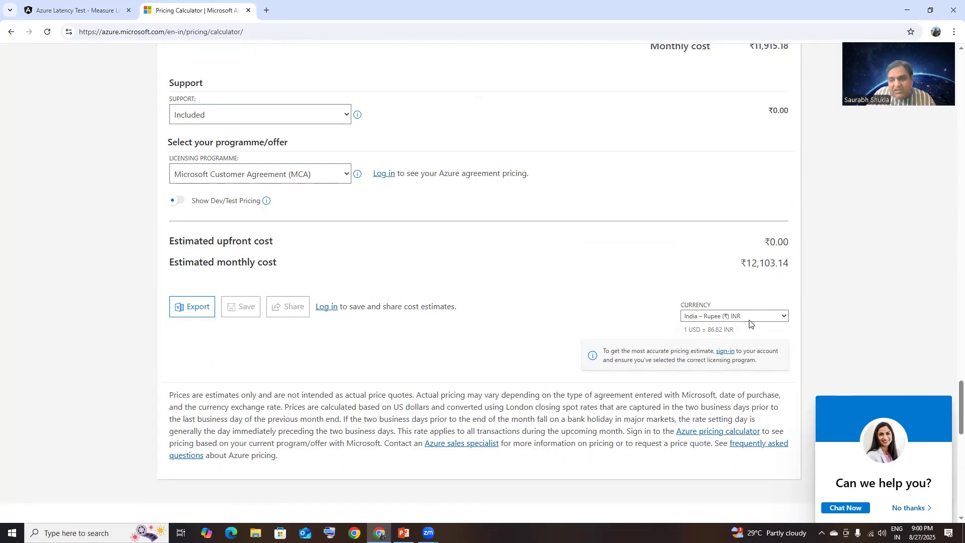
{"action": "scroll", "coordinate": [747, 313], "scroll_direction": "up", "scroll_amount": 15}
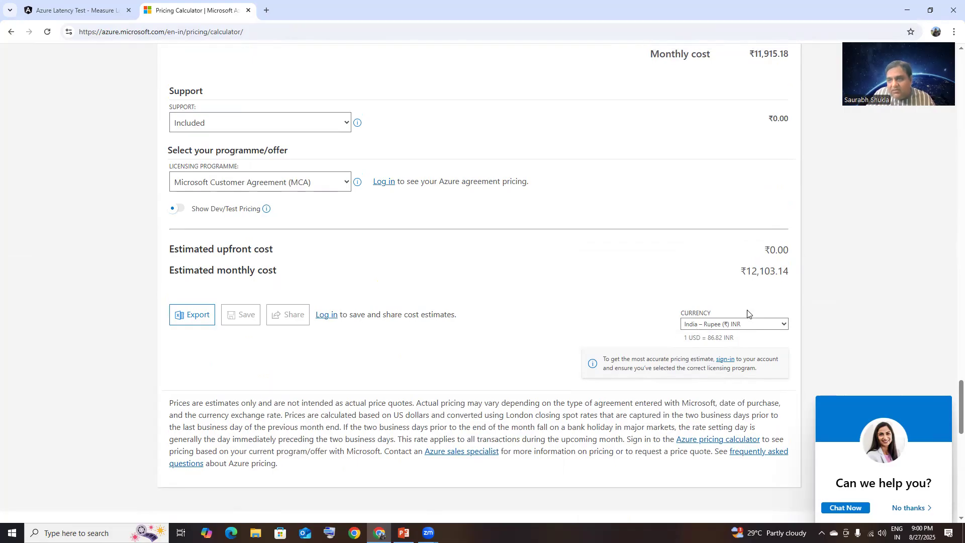
{"action": "scroll", "coordinate": [747, 313], "scroll_direction": "down", "scroll_amount": 5}
{"action": "scroll", "coordinate": [747, 313], "scroll_direction": "up", "scroll_amount": 4}
{"action": "scroll", "coordinate": [748, 314], "scroll_direction": "down", "scroll_amount": 6}
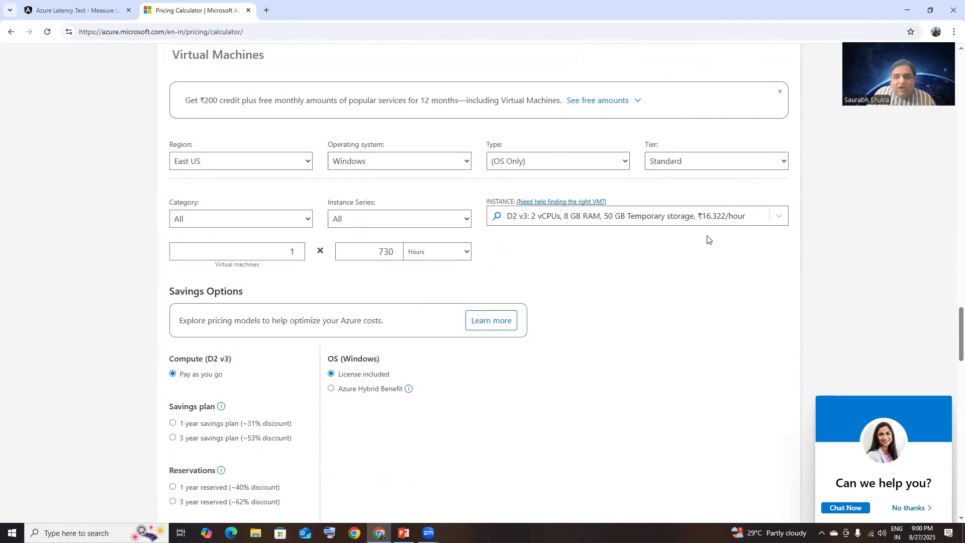
{"action": "double_click", "coordinate": [394, 249]}
{"action": "type", "text": "1"}
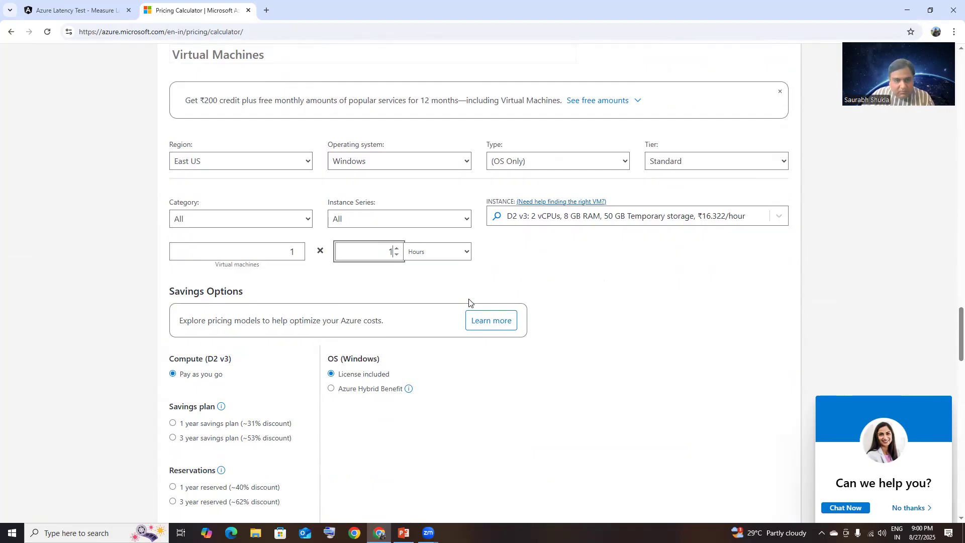
{"action": "left_click", "coordinate": [706, 250]}
{"action": "scroll", "coordinate": [678, 400], "scroll_direction": "up", "scroll_amount": 5}
{"action": "scroll", "coordinate": [679, 401], "scroll_direction": "down", "scroll_amount": 6}
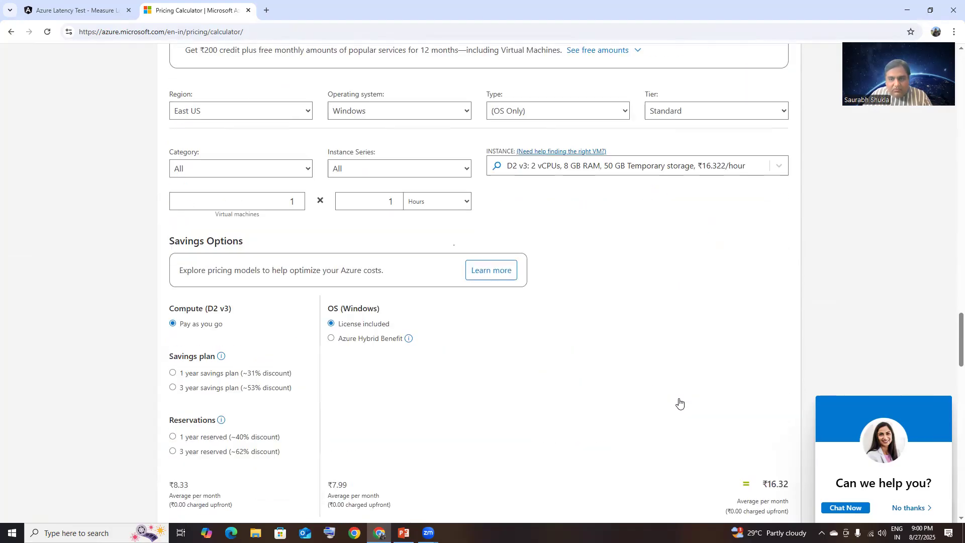
- Change the East US virtual machine's instance to A1 v2 with 1 core and 2 GB RAM, and check its average monthly cost
{"action": "left_click", "coordinate": [779, 166]}
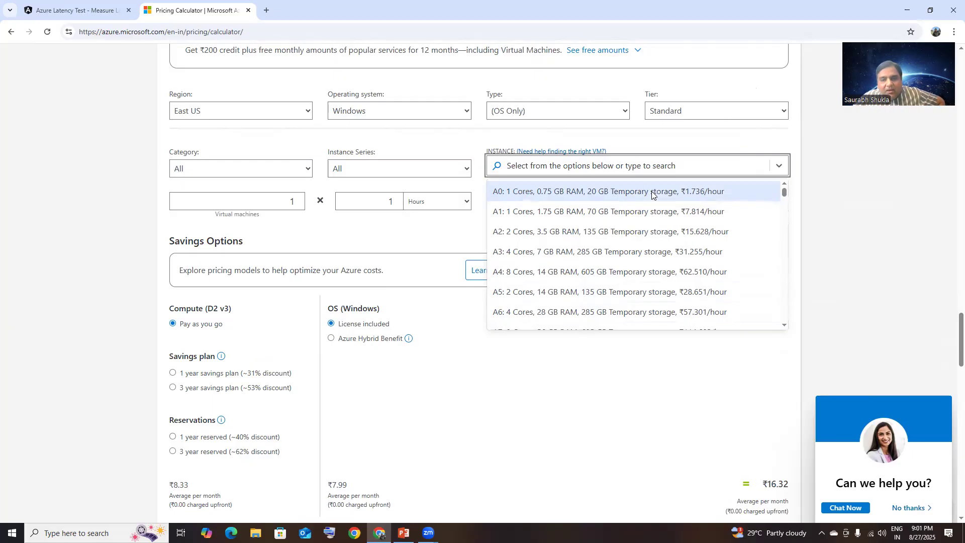
{"action": "scroll", "coordinate": [657, 251], "scroll_direction": "down", "scroll_amount": 2}
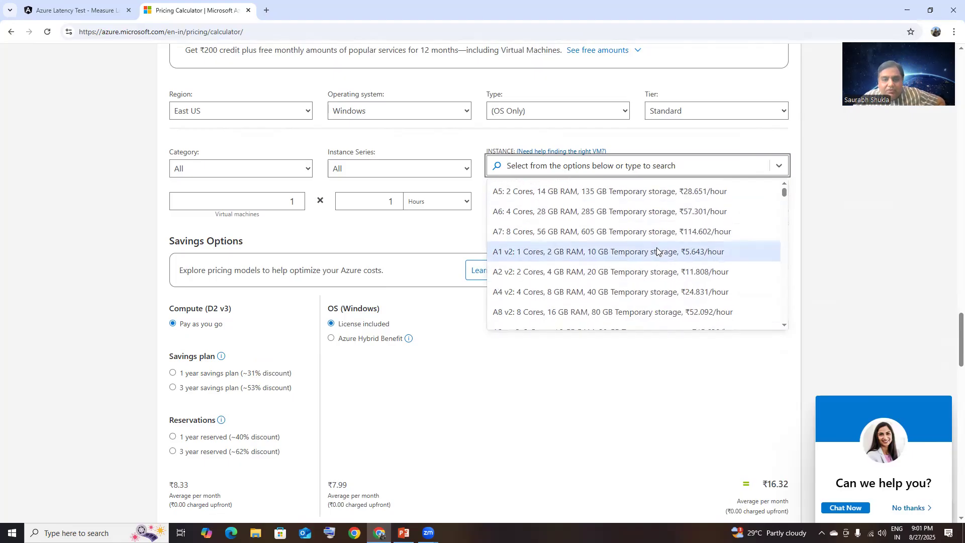
{"action": "left_click", "coordinate": [571, 255]}
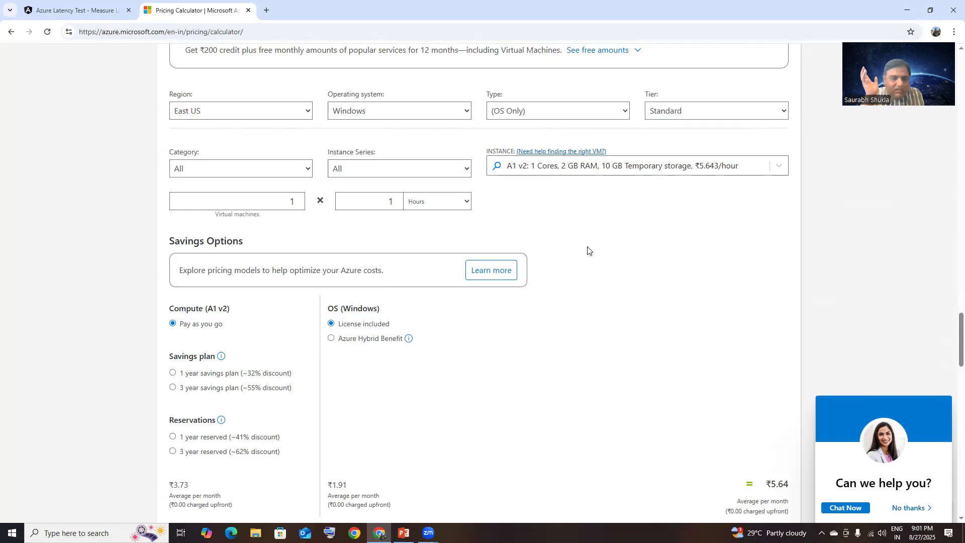
{"action": "scroll", "coordinate": [586, 254], "scroll_direction": "down", "scroll_amount": 3}
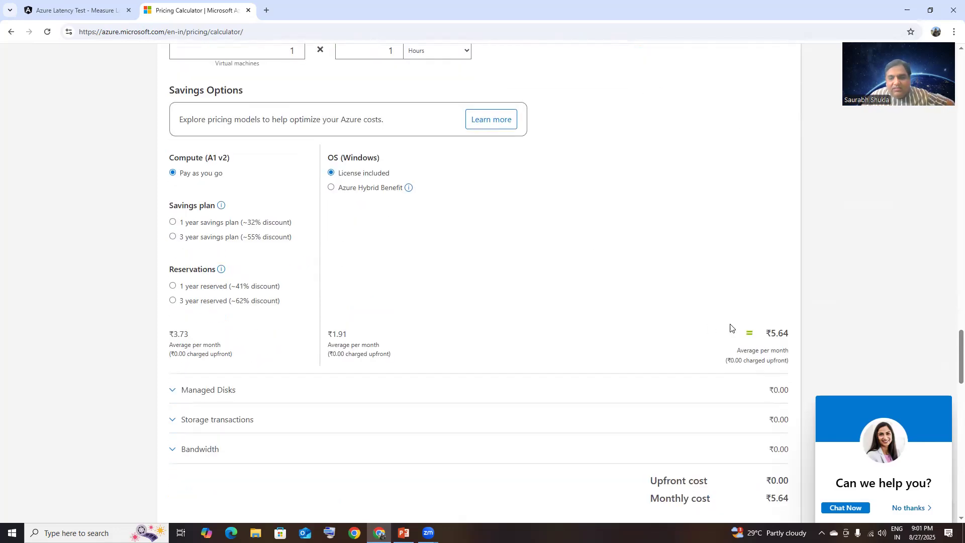
{"action": "left_click_drag", "start_coordinate": [778, 332], "coordinate": [793, 332]}
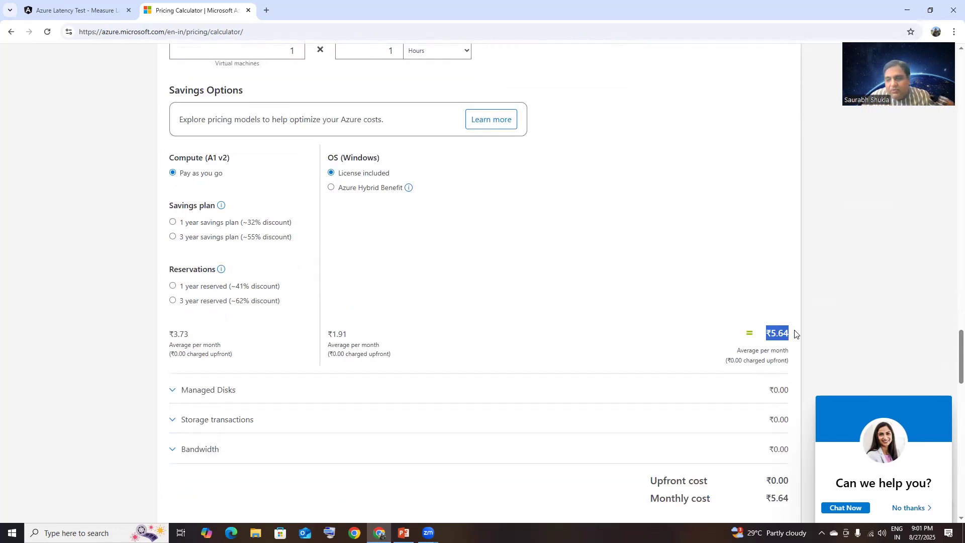
{"action": "left_click", "coordinate": [766, 280]}
{"action": "scroll", "coordinate": [769, 280], "scroll_direction": "up", "scroll_amount": 6}
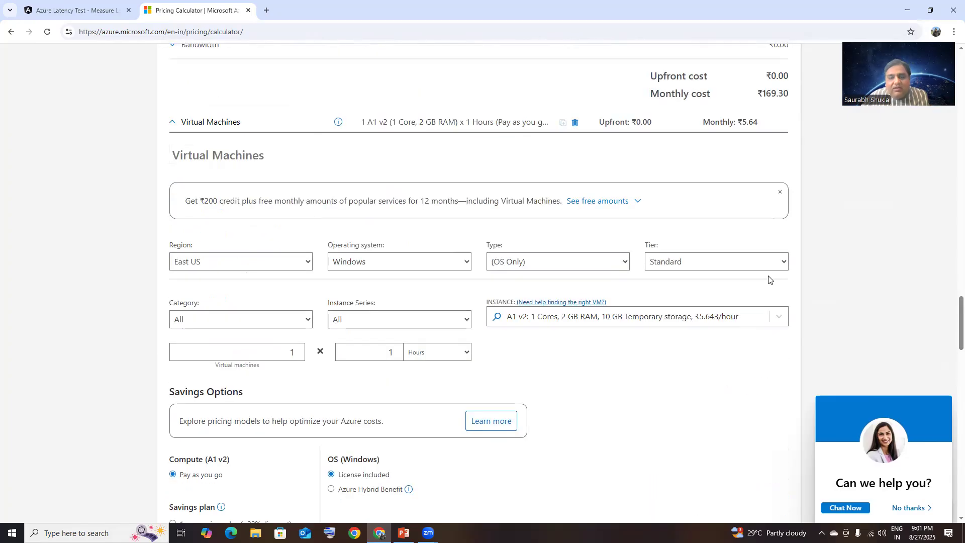
{"action": "scroll", "coordinate": [768, 280], "scroll_direction": "down", "scroll_amount": 2}
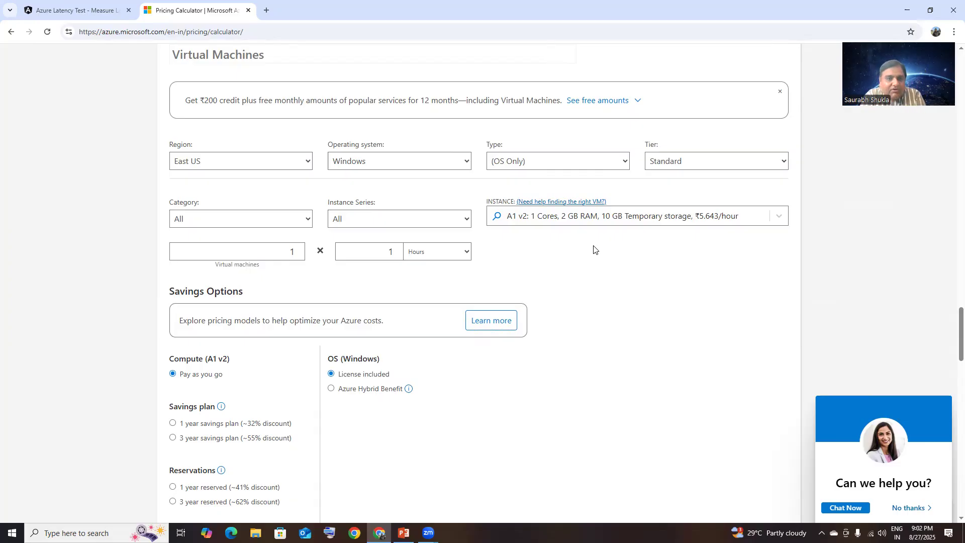
- Look through the available regions and change the A1 v2 virtual machine's region from East US to West India
{"action": "left_click", "coordinate": [307, 161]}
{"action": "scroll", "coordinate": [247, 286], "scroll_direction": "down", "scroll_amount": 8}
{"action": "scroll", "coordinate": [239, 297], "scroll_direction": "up", "scroll_amount": 9}
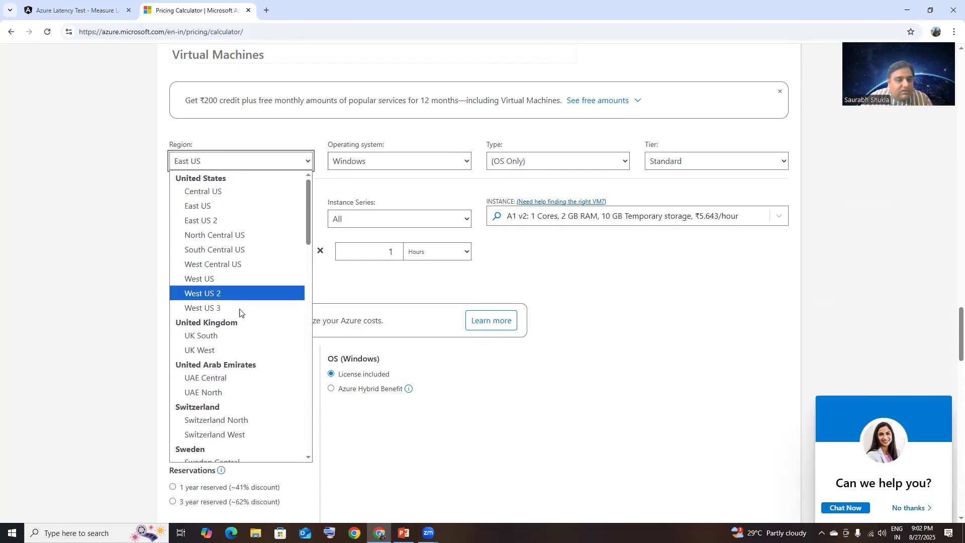
{"action": "scroll", "coordinate": [239, 338], "scroll_direction": "down", "scroll_amount": 7}
{"action": "scroll", "coordinate": [236, 336], "scroll_direction": "down", "scroll_amount": 10}
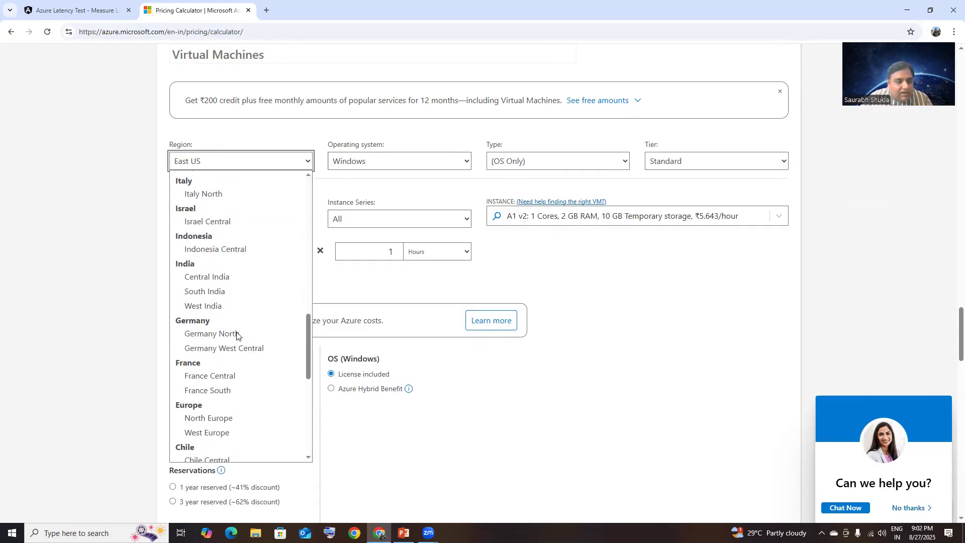
{"action": "scroll", "coordinate": [234, 330], "scroll_direction": "up", "scroll_amount": 17}
{"action": "scroll", "coordinate": [235, 330], "scroll_direction": "down", "scroll_amount": 4}
{"action": "scroll", "coordinate": [234, 330], "scroll_direction": "down", "scroll_amount": 4}
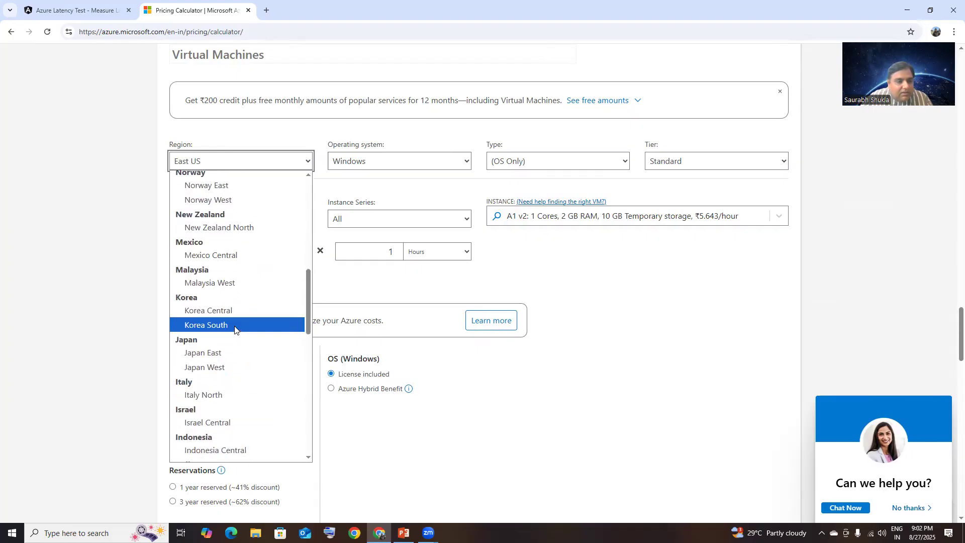
{"action": "scroll", "coordinate": [236, 322], "scroll_direction": "down", "scroll_amount": 4}
{"action": "scroll", "coordinate": [236, 324], "scroll_direction": "down", "scroll_amount": 2}
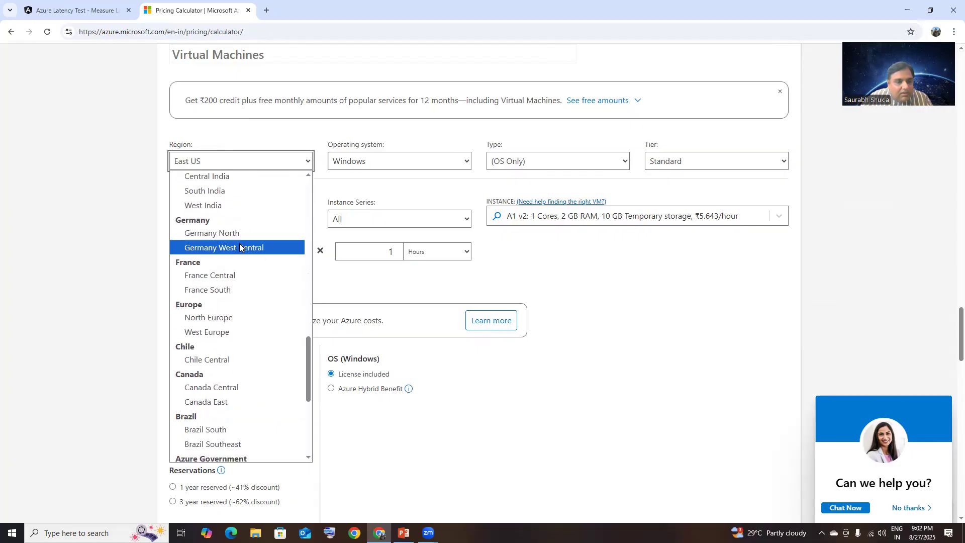
{"action": "left_click", "coordinate": [248, 207]}
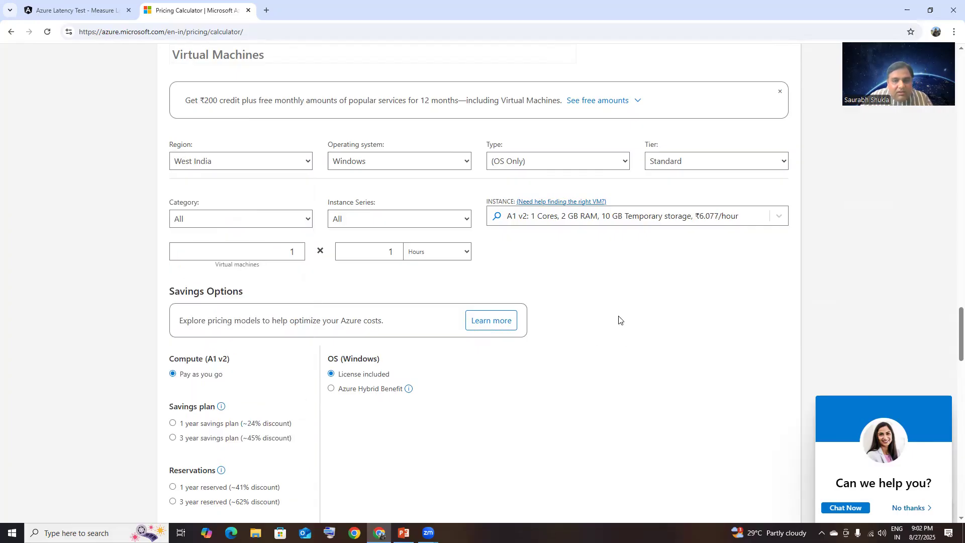
- Examine the West India A1 v2 virtual machine's hourly rate, its average monthly cost and the total estimated monthly cost
{"action": "scroll", "coordinate": [618, 319], "scroll_direction": "down", "scroll_amount": 5}
{"action": "left_click_drag", "start_coordinate": [766, 283], "coordinate": [795, 281]}
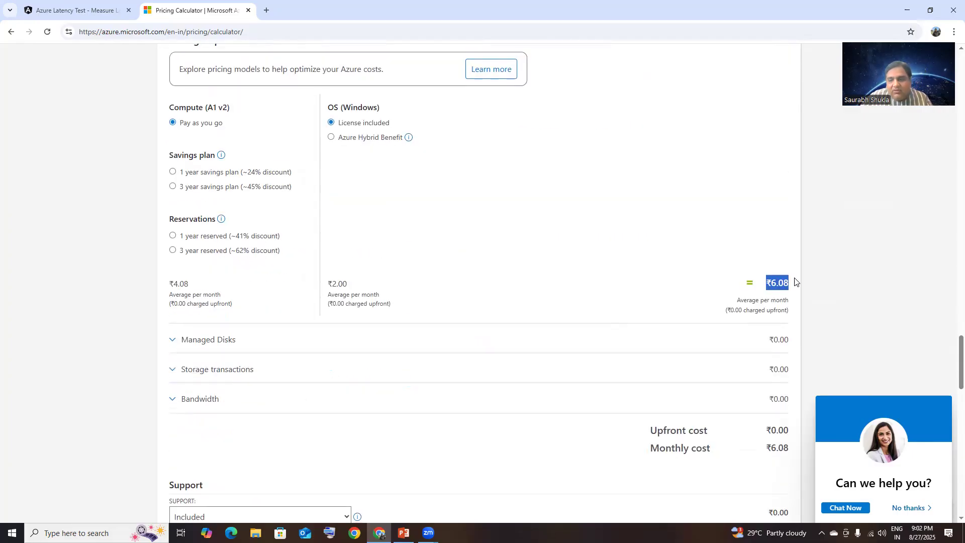
{"action": "left_click", "coordinate": [646, 249]}
{"action": "scroll", "coordinate": [647, 250], "scroll_direction": "up", "scroll_amount": 5}
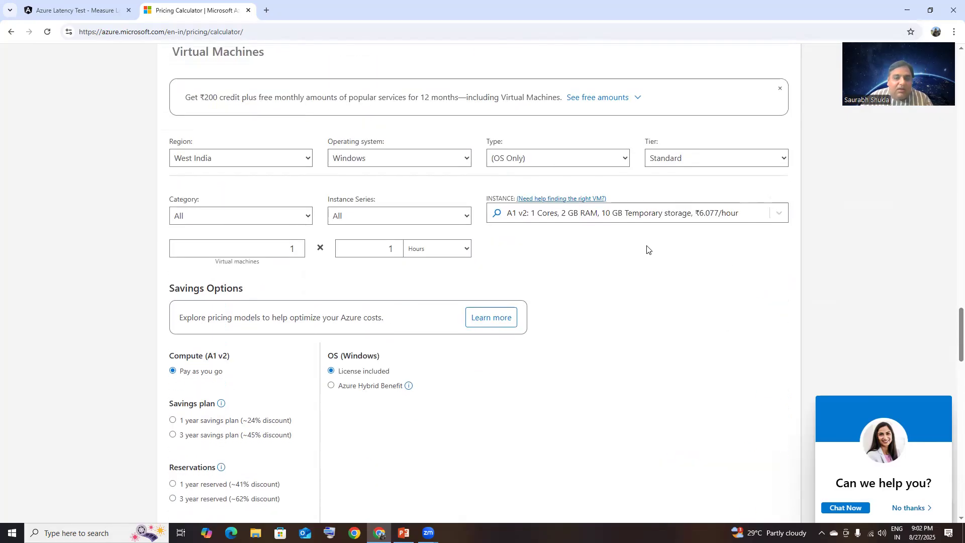
{"action": "scroll", "coordinate": [647, 248], "scroll_direction": "down", "scroll_amount": 4}
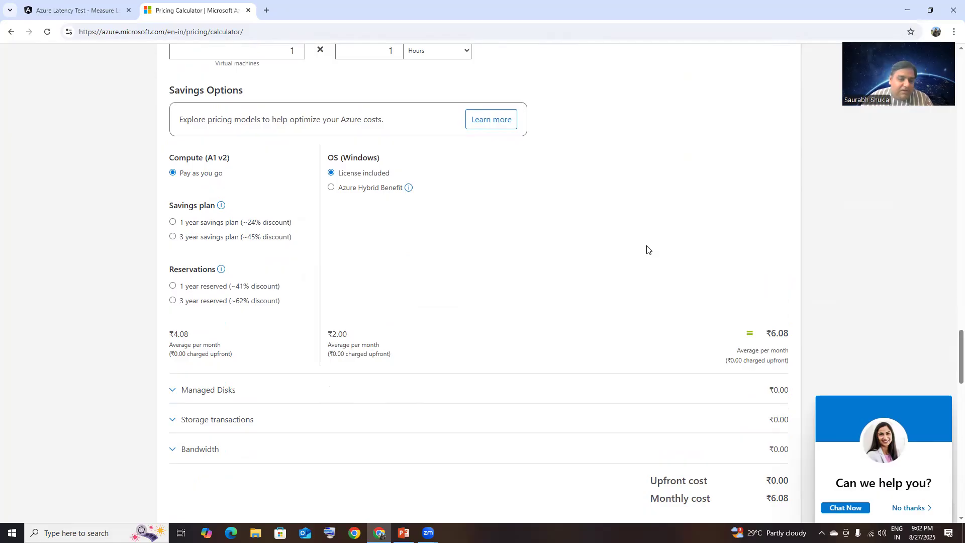
{"action": "scroll", "coordinate": [647, 250], "scroll_direction": "up", "scroll_amount": 5}
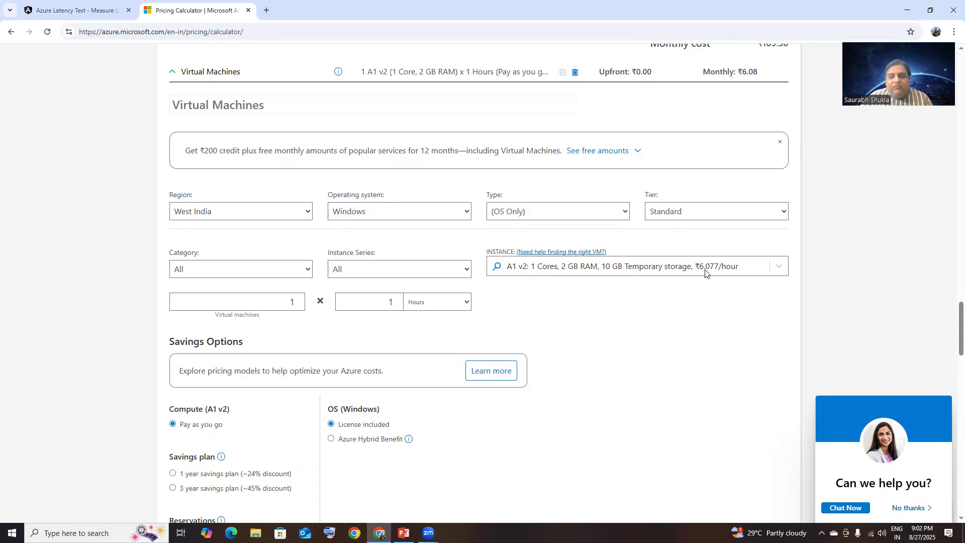
{"action": "scroll", "coordinate": [702, 272], "scroll_direction": "down", "scroll_amount": 10}
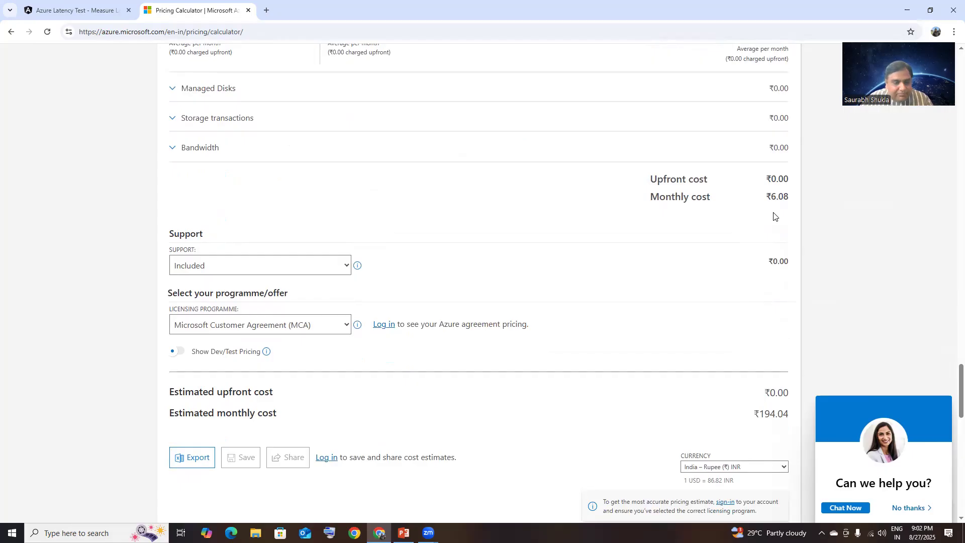
- Set the usage of the West India A1 v2 virtual machine at the end of the estimate to 30 hours
{"action": "scroll", "coordinate": [775, 216], "scroll_direction": "up", "scroll_amount": 3}
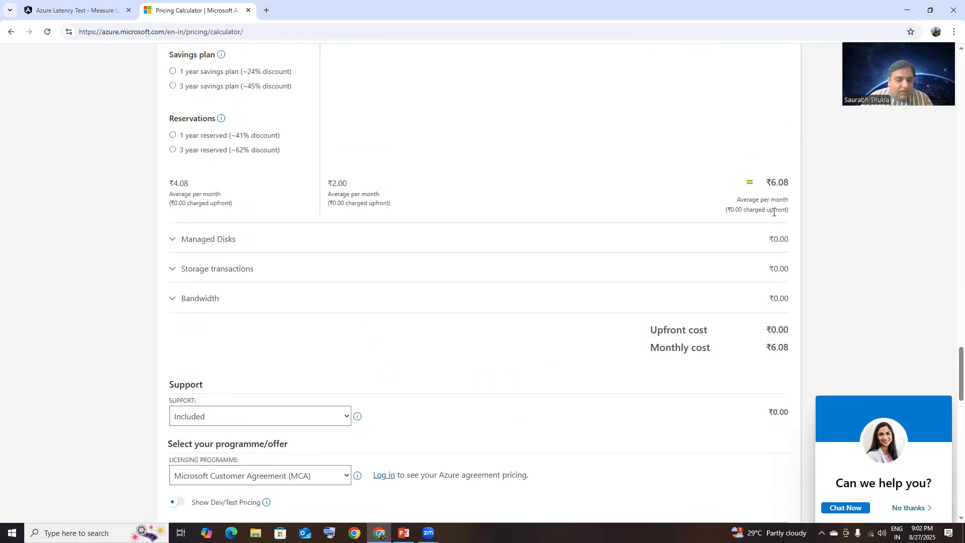
{"action": "scroll", "coordinate": [774, 212], "scroll_direction": "up", "scroll_amount": 5}
{"action": "left_click", "coordinate": [391, 150]}
{"action": "type", "text": "1"}
{"action": "key", "text": "BackSpace"}
{"action": "type", "text": "30"}
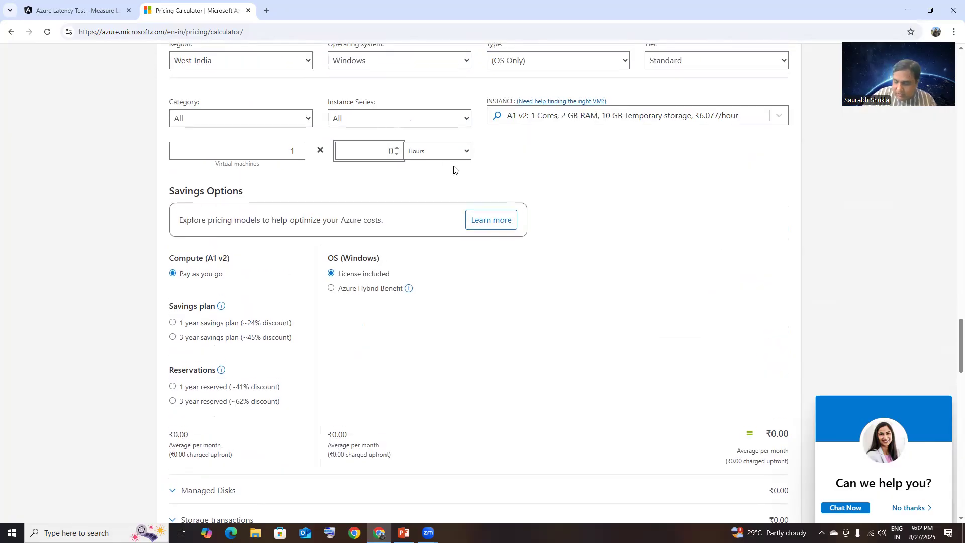
{"action": "left_click", "coordinate": [617, 197]}
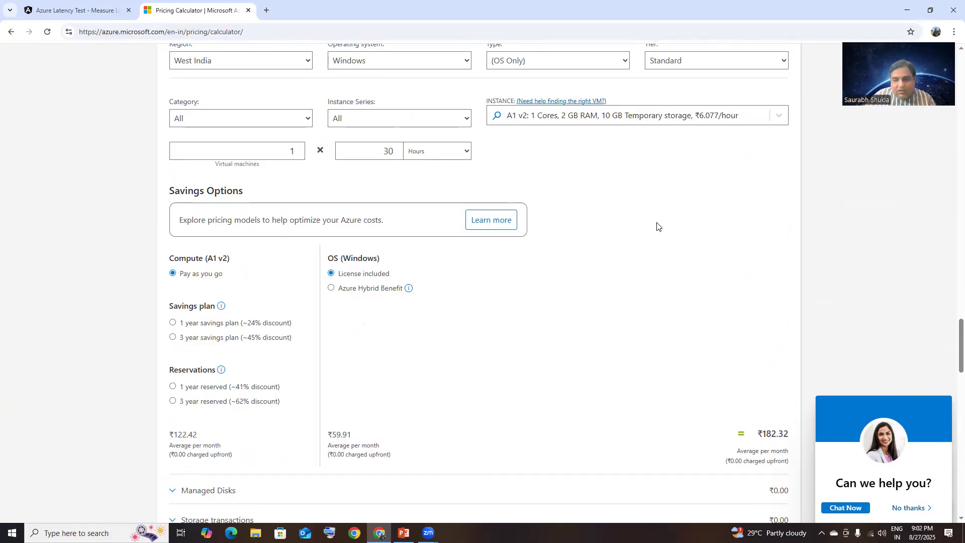
- Examine the average monthly cost of the West India A1 v2 virtual machine for 30 hours of usage
{"action": "scroll", "coordinate": [663, 227], "scroll_direction": "down", "scroll_amount": 2}
{"action": "left_click_drag", "start_coordinate": [758, 333], "coordinate": [792, 333]}
{"action": "left_click", "coordinate": [778, 358]}
{"action": "triple_click", "coordinate": [778, 358]}
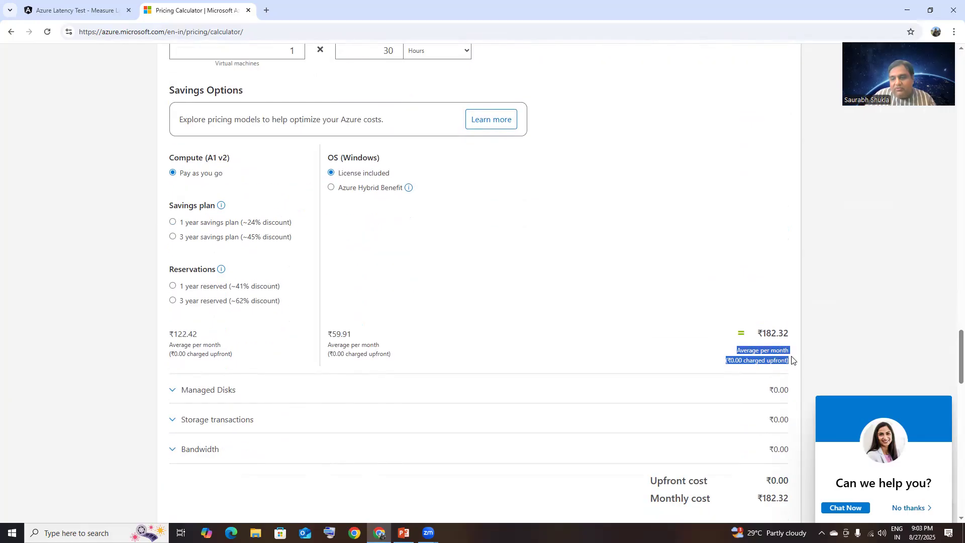
{"action": "left_click", "coordinate": [760, 333]}
{"action": "left_click_drag", "start_coordinate": [760, 333], "coordinate": [794, 360]}
{"action": "left_click", "coordinate": [699, 307]}
{"action": "scroll", "coordinate": [700, 308], "scroll_direction": "up", "scroll_amount": 6}
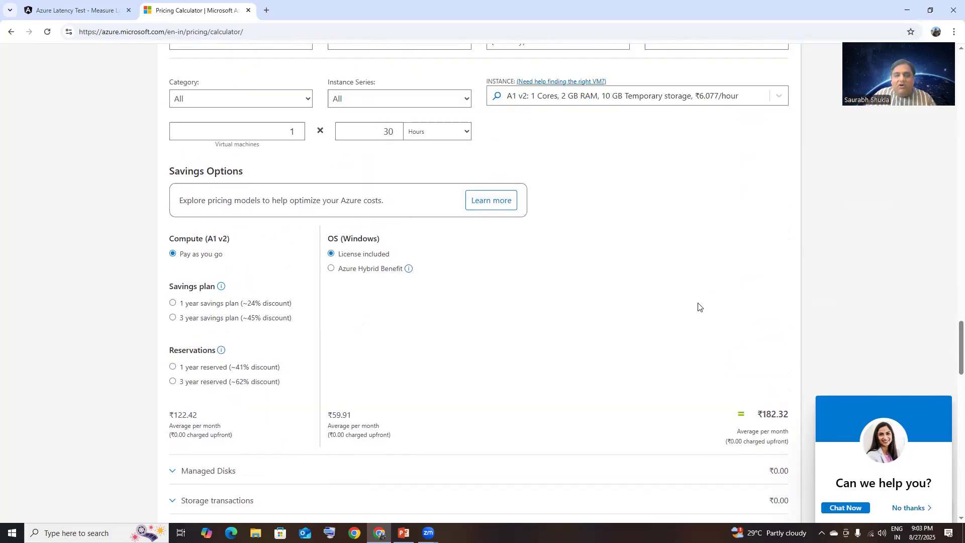
{"action": "scroll", "coordinate": [699, 306], "scroll_direction": "down", "scroll_amount": 3}
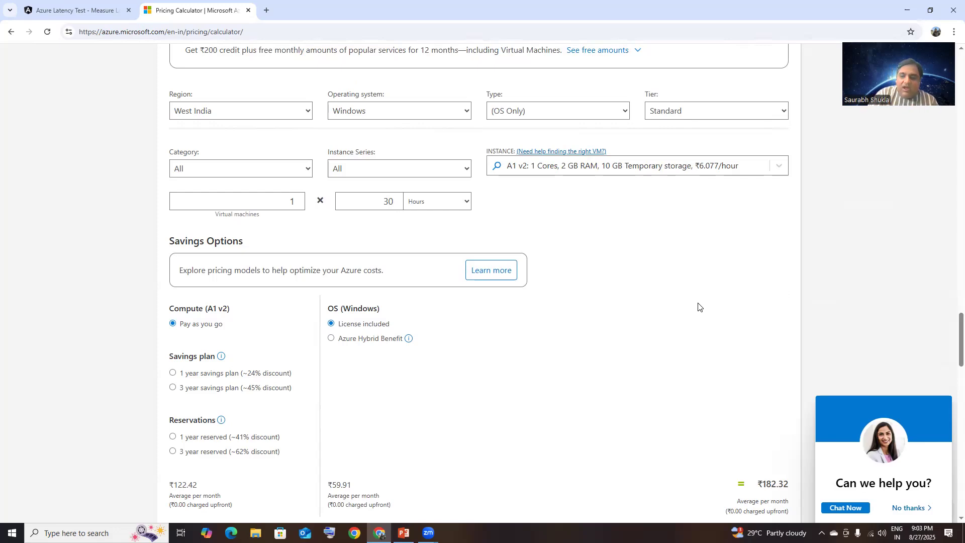
{"action": "left_click_drag", "start_coordinate": [758, 485], "coordinate": [793, 486]}
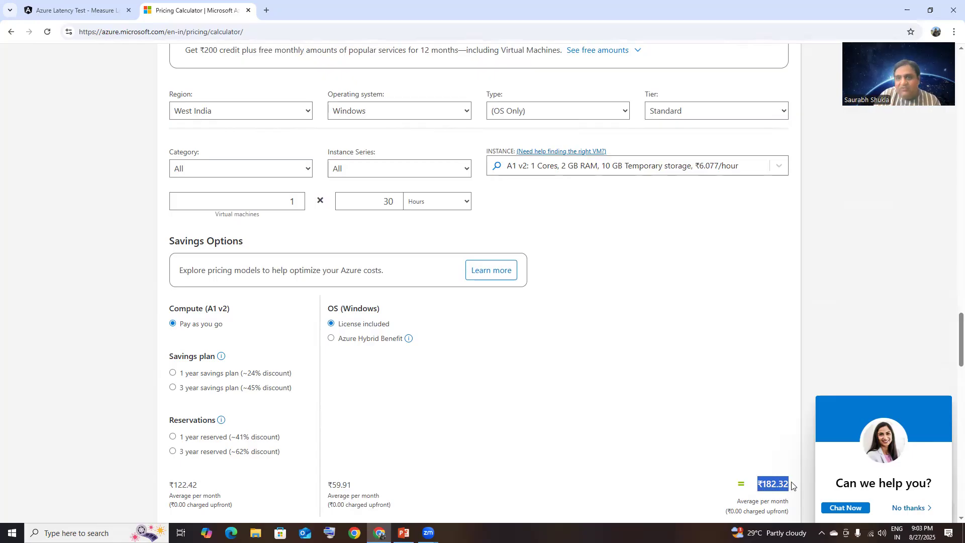
- Change the instance of the first West India virtual machine in the estimate to B4ms with 4 cores and 16 GB RAM
{"action": "scroll", "coordinate": [543, 190], "scroll_direction": "up", "scroll_amount": 12}
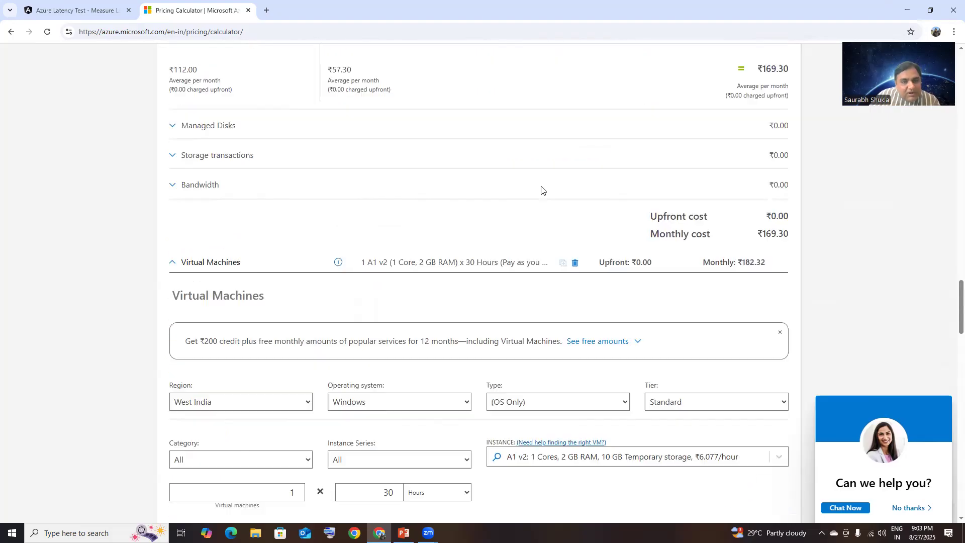
{"action": "scroll", "coordinate": [542, 190], "scroll_direction": "up", "scroll_amount": 20}
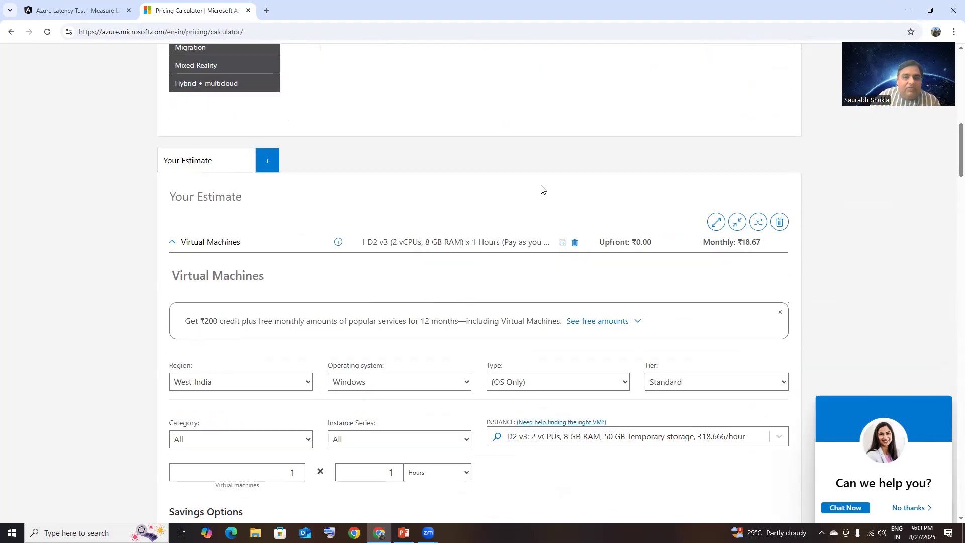
{"action": "scroll", "coordinate": [541, 189], "scroll_direction": "up", "scroll_amount": 10}
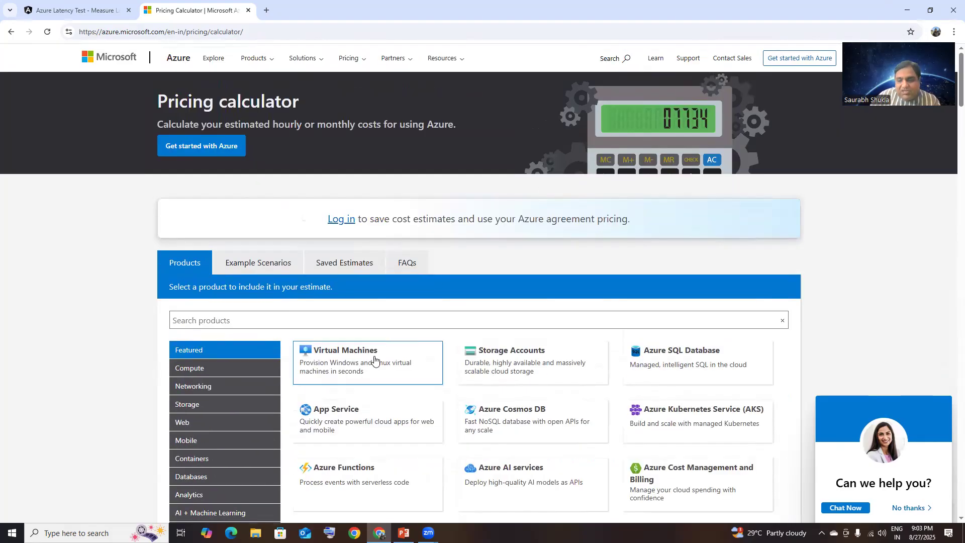
{"action": "scroll", "coordinate": [376, 354], "scroll_direction": "down", "scroll_amount": 7}
{"action": "scroll", "coordinate": [385, 347], "scroll_direction": "down", "scroll_amount": 13}
{"action": "scroll", "coordinate": [150, 260], "scroll_direction": "up", "scroll_amount": 4}
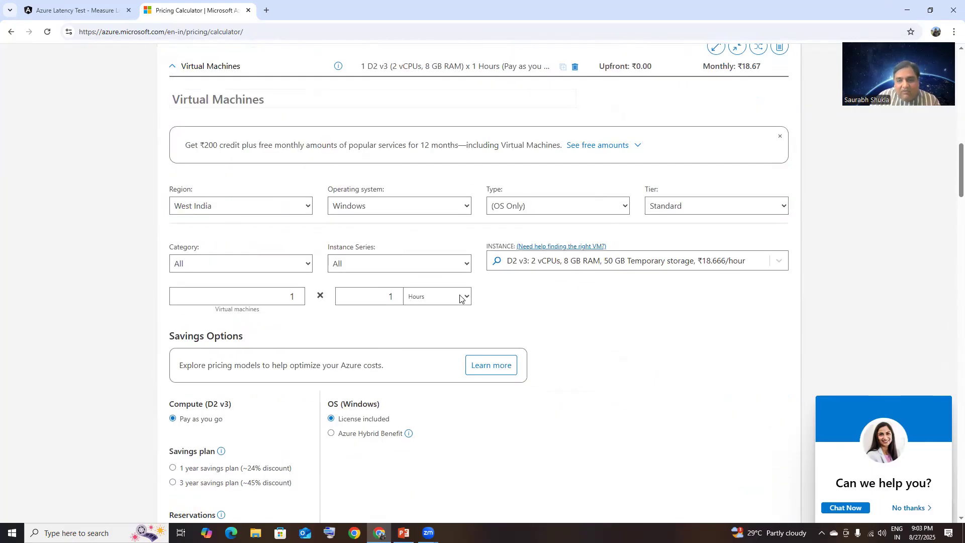
{"action": "left_click", "coordinate": [779, 261]}
{"action": "scroll", "coordinate": [635, 323], "scroll_direction": "down", "scroll_amount": 8}
{"action": "scroll", "coordinate": [635, 322], "scroll_direction": "down", "scroll_amount": 1}
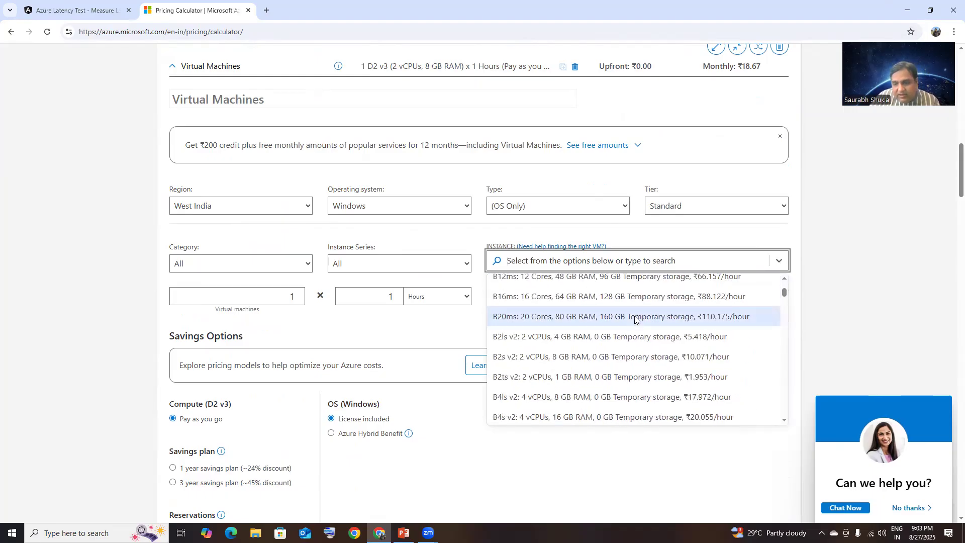
{"action": "scroll", "coordinate": [638, 316], "scroll_direction": "up", "scroll_amount": 4}
{"action": "left_click", "coordinate": [627, 343]}
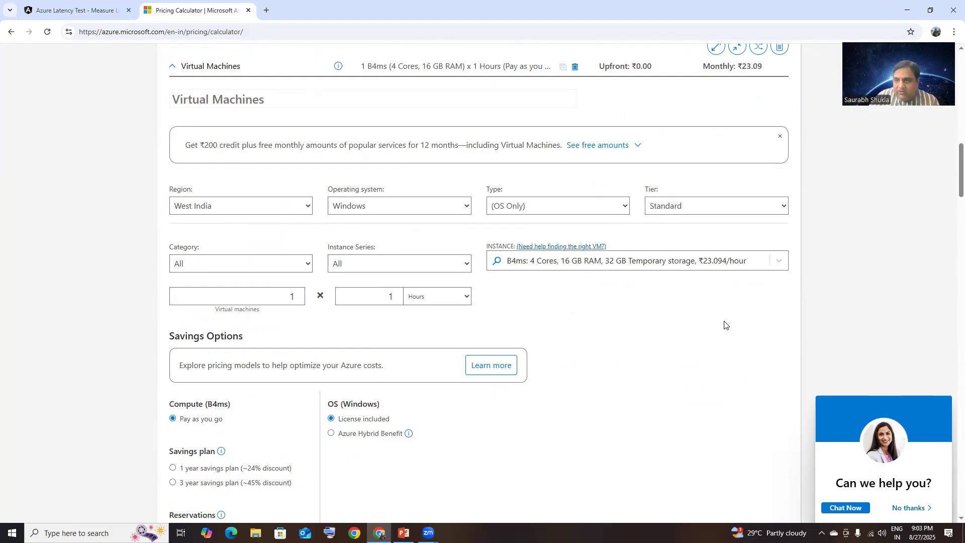
- Check the B4ms virtual machine's average monthly cost and return to the calculator's product selection
{"action": "scroll", "coordinate": [724, 325], "scroll_direction": "down", "scroll_amount": 6}
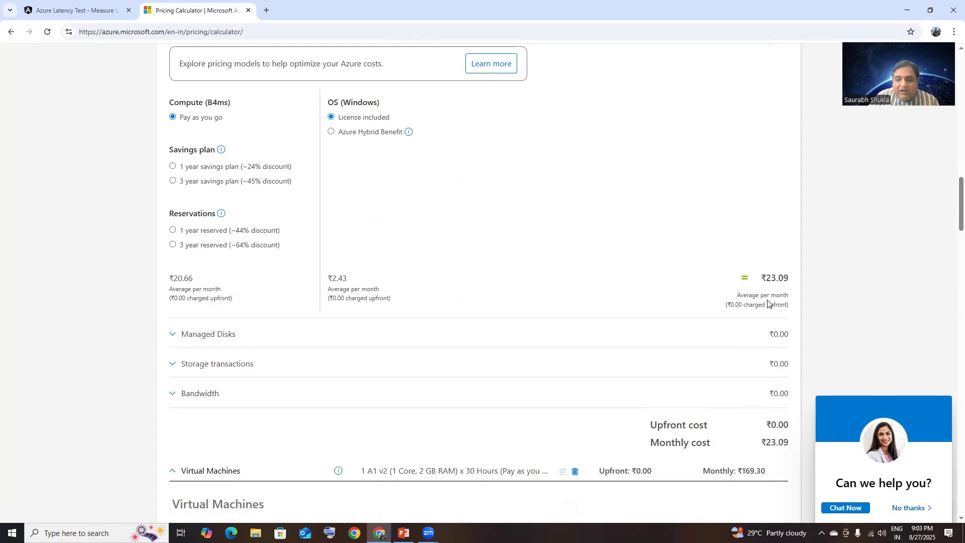
{"action": "scroll", "coordinate": [768, 303], "scroll_direction": "up", "scroll_amount": 15}
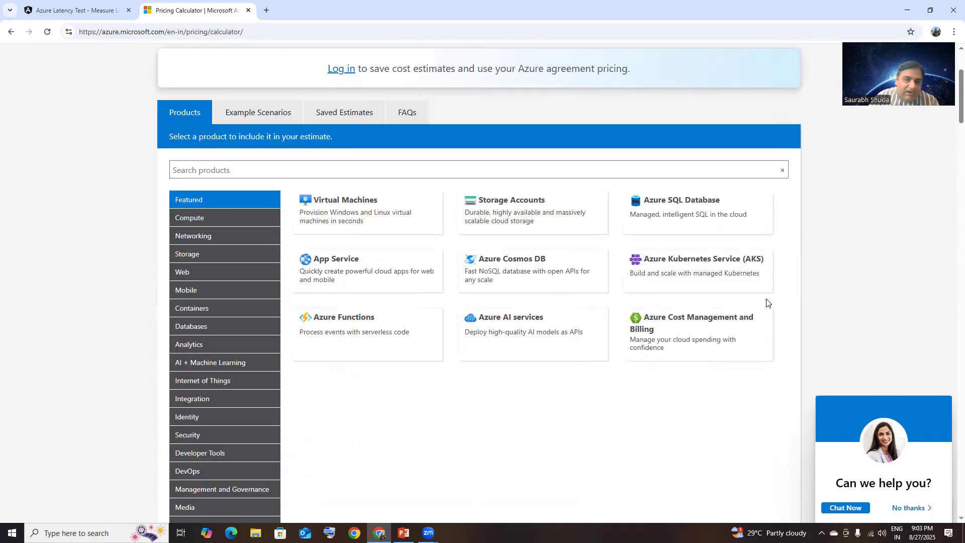
{"action": "scroll", "coordinate": [768, 303], "scroll_direction": "up", "scroll_amount": 1}
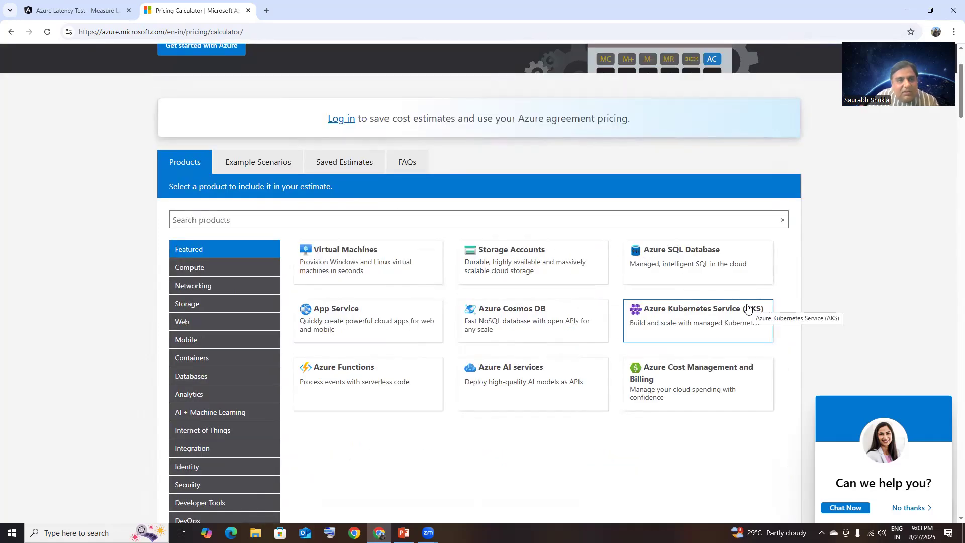
{"action": "scroll", "coordinate": [748, 308], "scroll_direction": "up", "scroll_amount": 2}
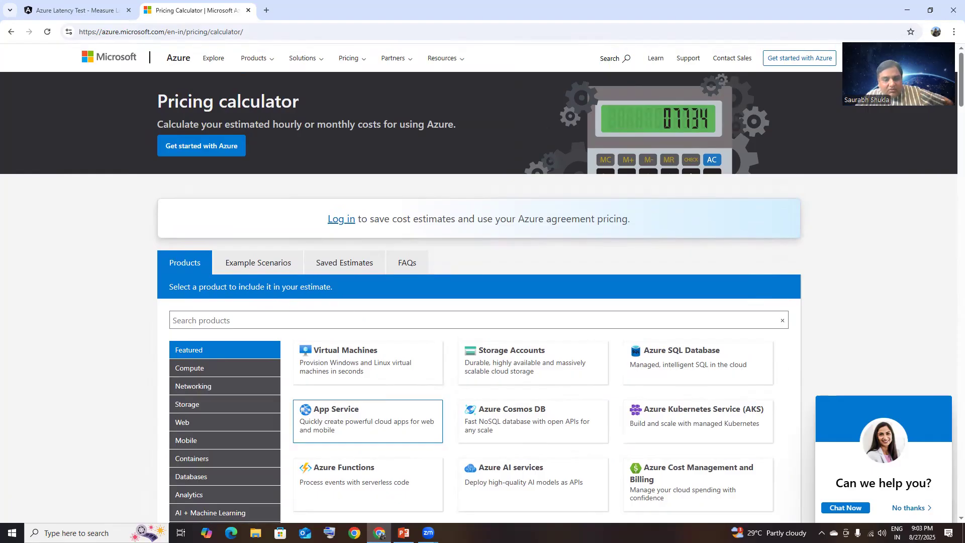
- Show the Azure Latency Test slide in the PowerPoint presentation and return to the pricing calculator in the browser
{"action": "key", "text": "alt+Tab"}
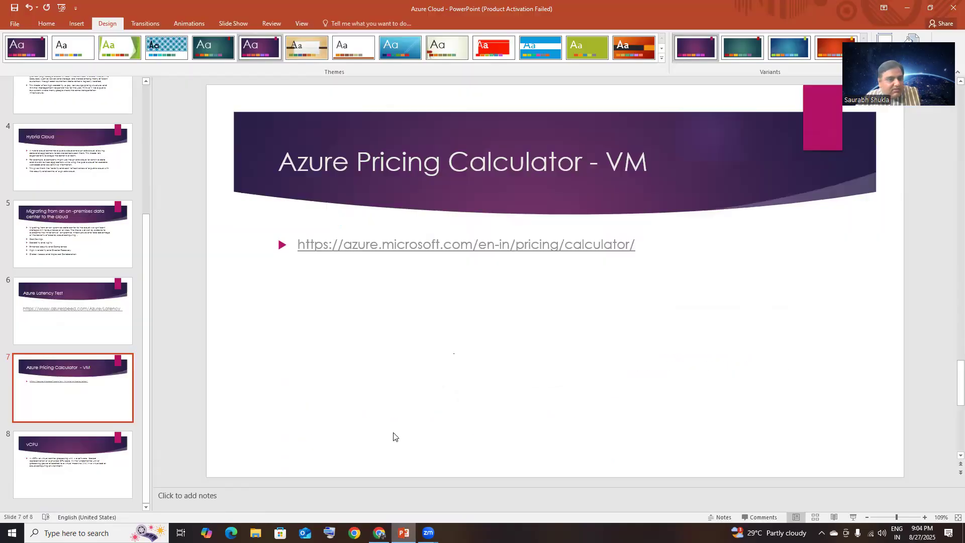
{"action": "scroll", "coordinate": [94, 197], "scroll_direction": "up", "scroll_amount": 3}
{"action": "scroll", "coordinate": [95, 192], "scroll_direction": "down", "scroll_amount": 3}
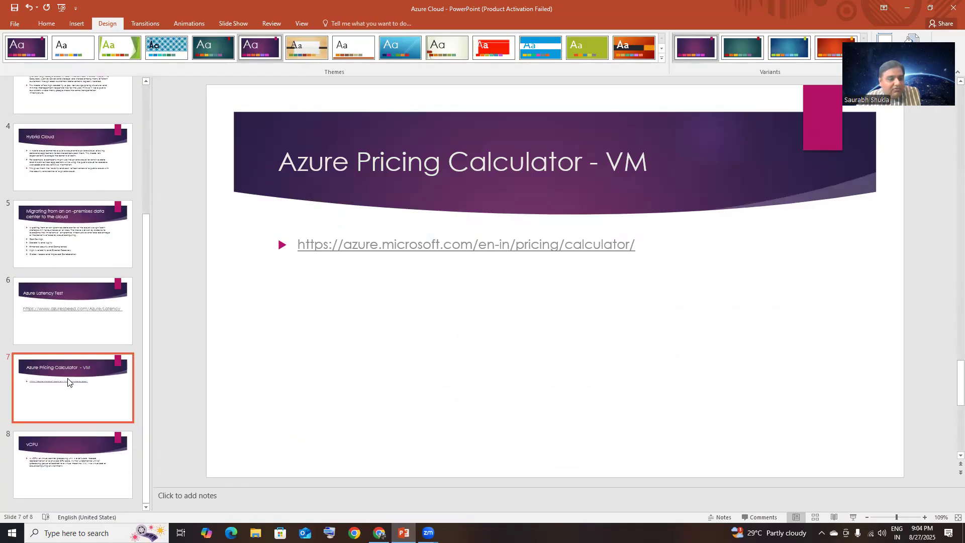
{"action": "left_click", "coordinate": [91, 313]}
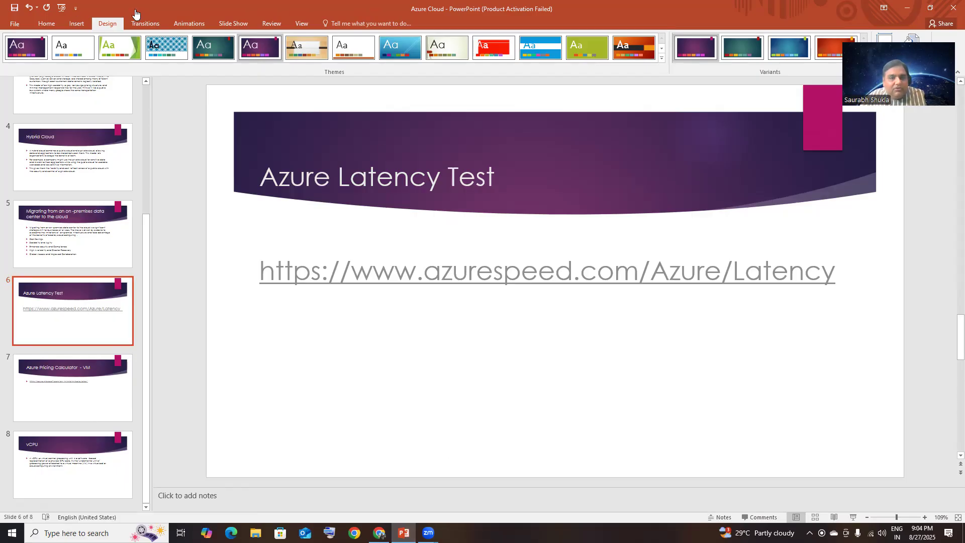
{"action": "key", "text": "alt+Tab"}
{"action": "left_click", "coordinate": [212, 9]}
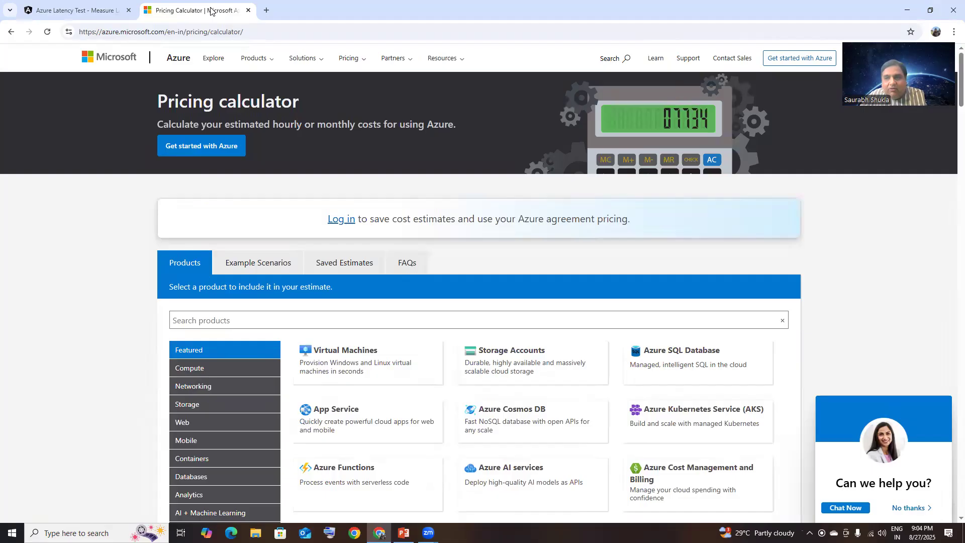